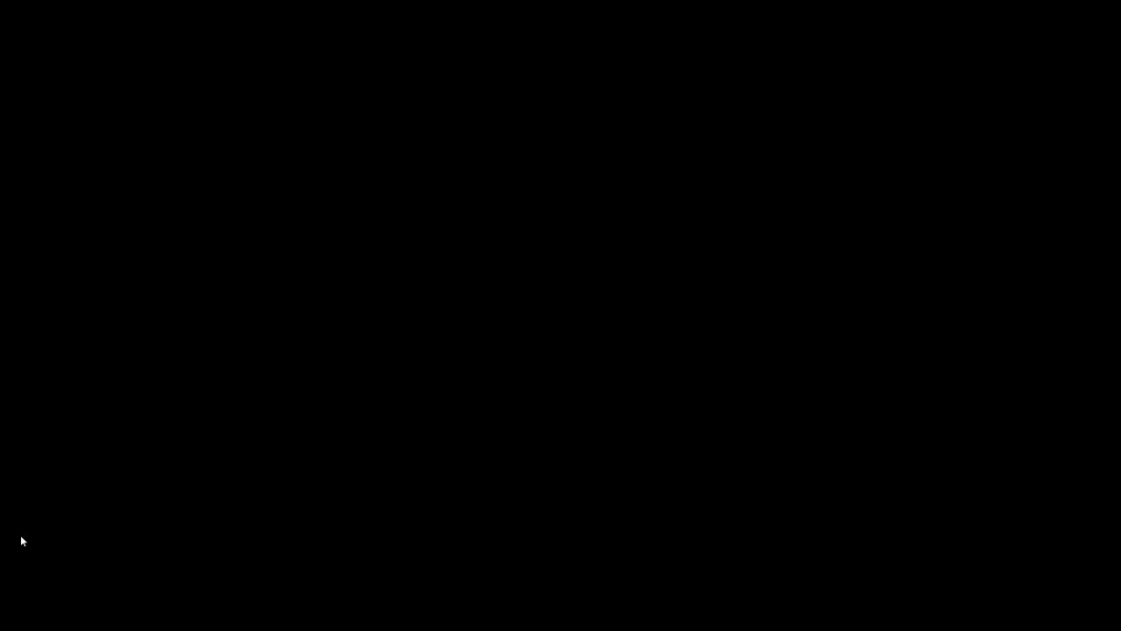
Play the A Small Shop arrangement from the start in the playlist
key(space)
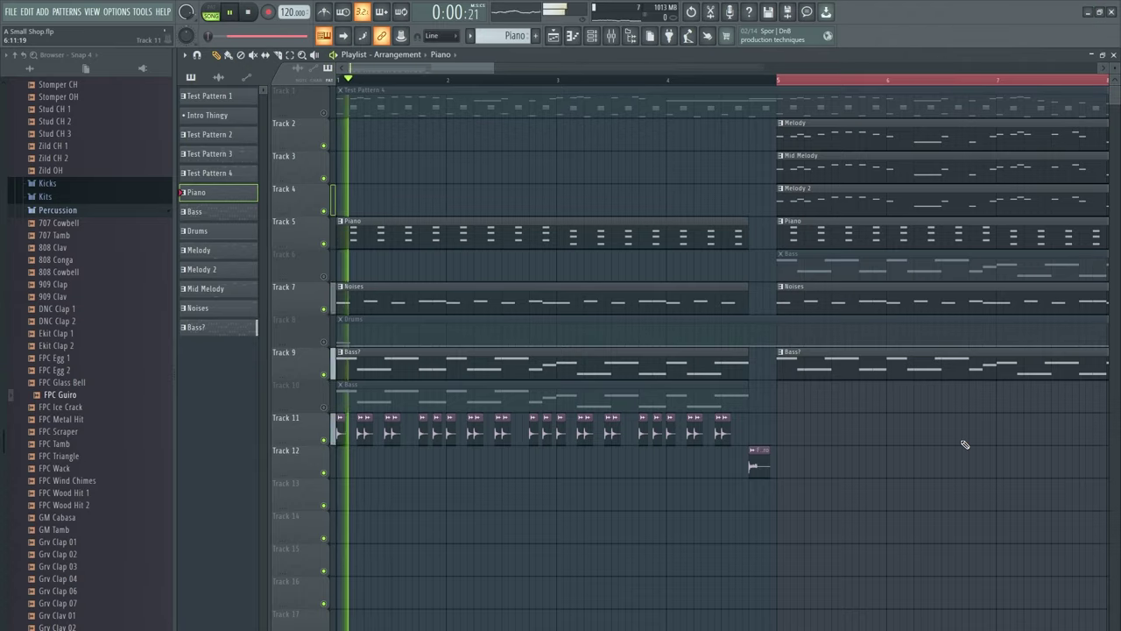
scroll(945, 520, down, 3)
scroll(946, 520, down, 3)
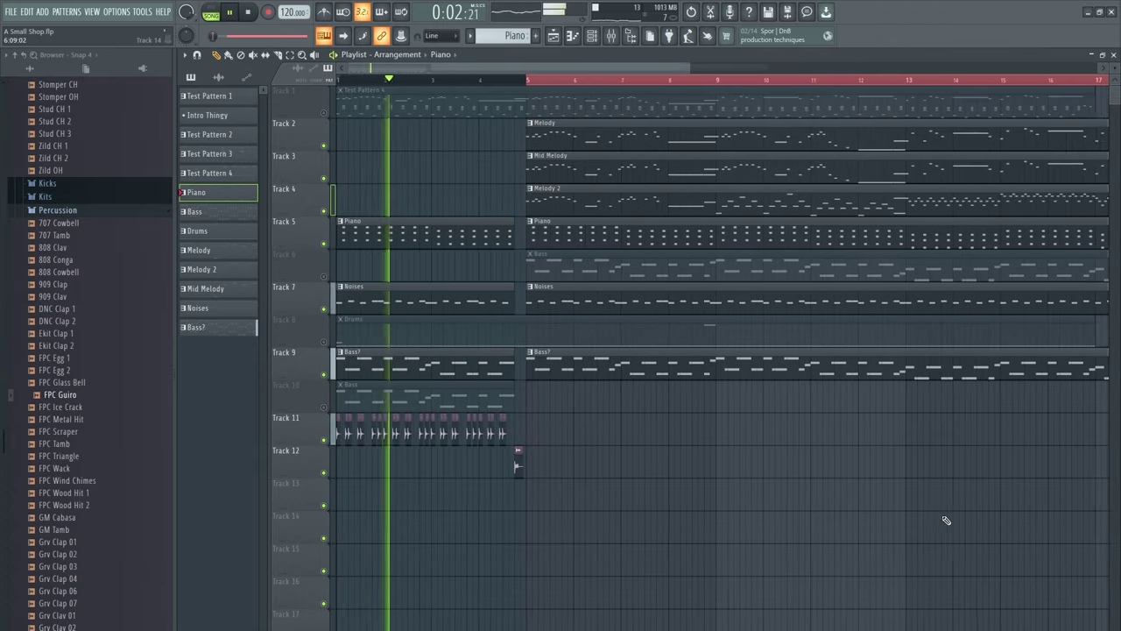
scroll(946, 520, down, 1)
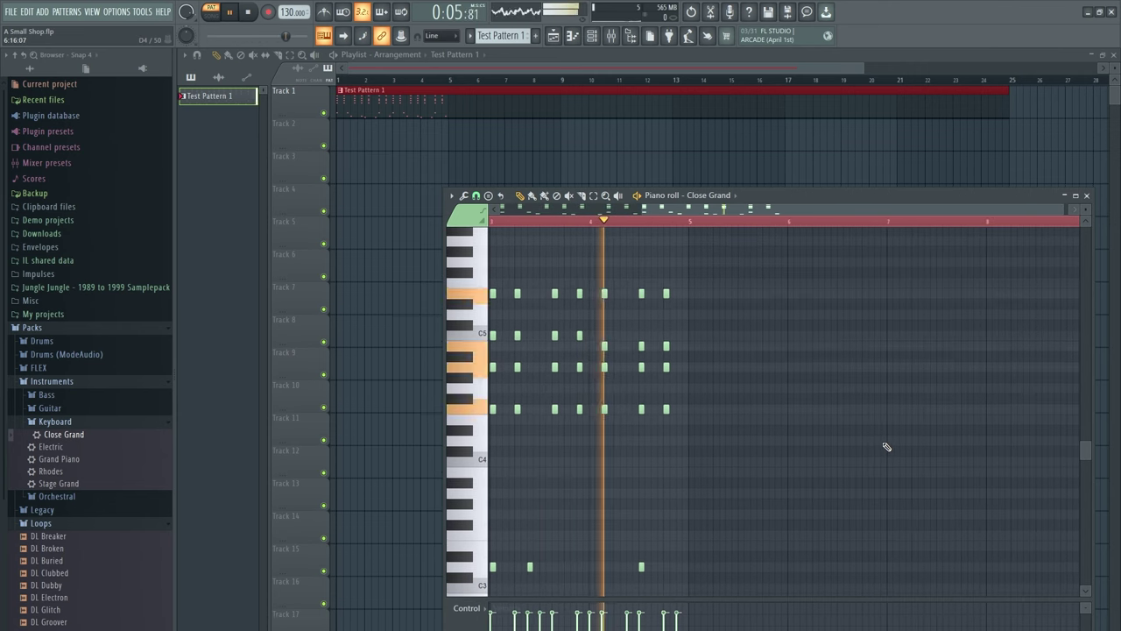
scroll(885, 446, down, 4)
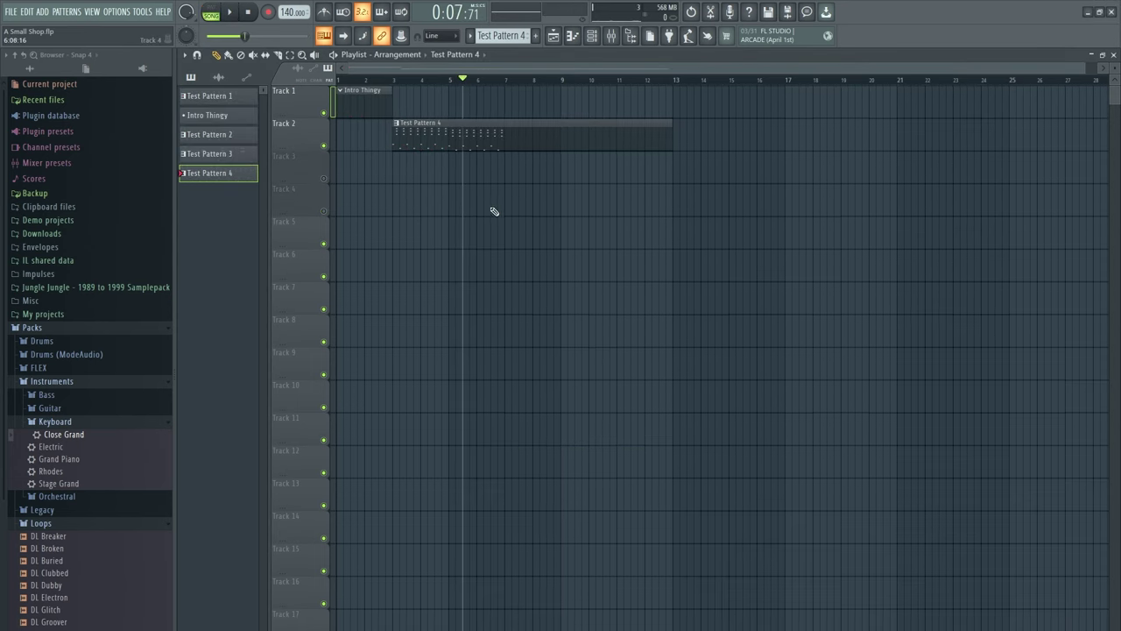
Open the Test Pattern 4 clip on Track 2 in the piano roll and play back its Close Grand notes
double_click(429, 144)
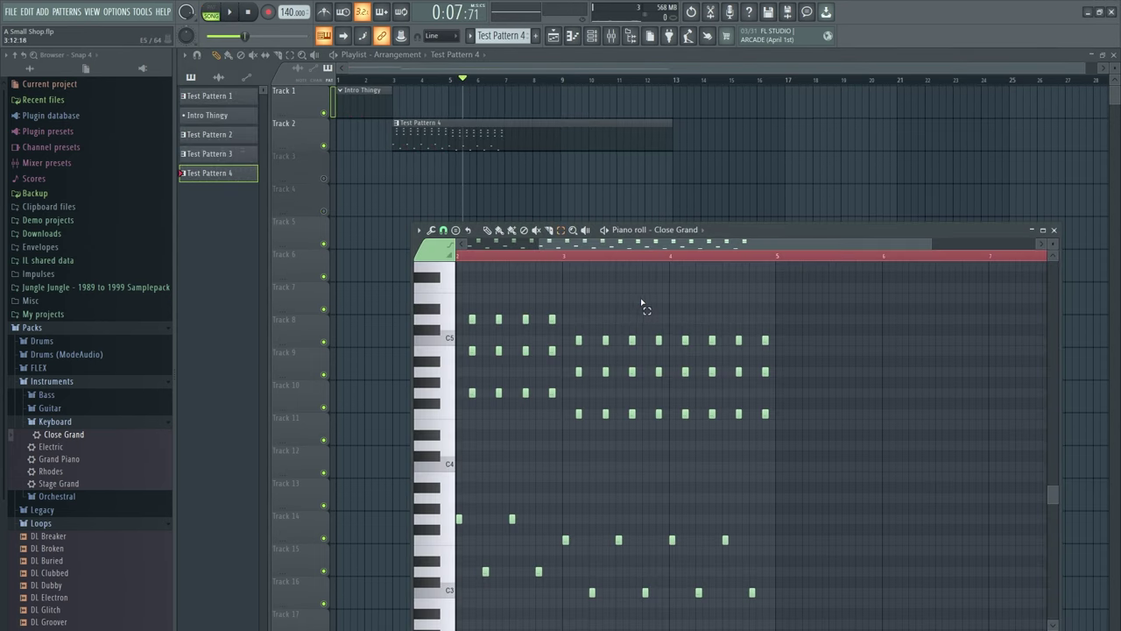
scroll(646, 306, up, 2)
key(space)
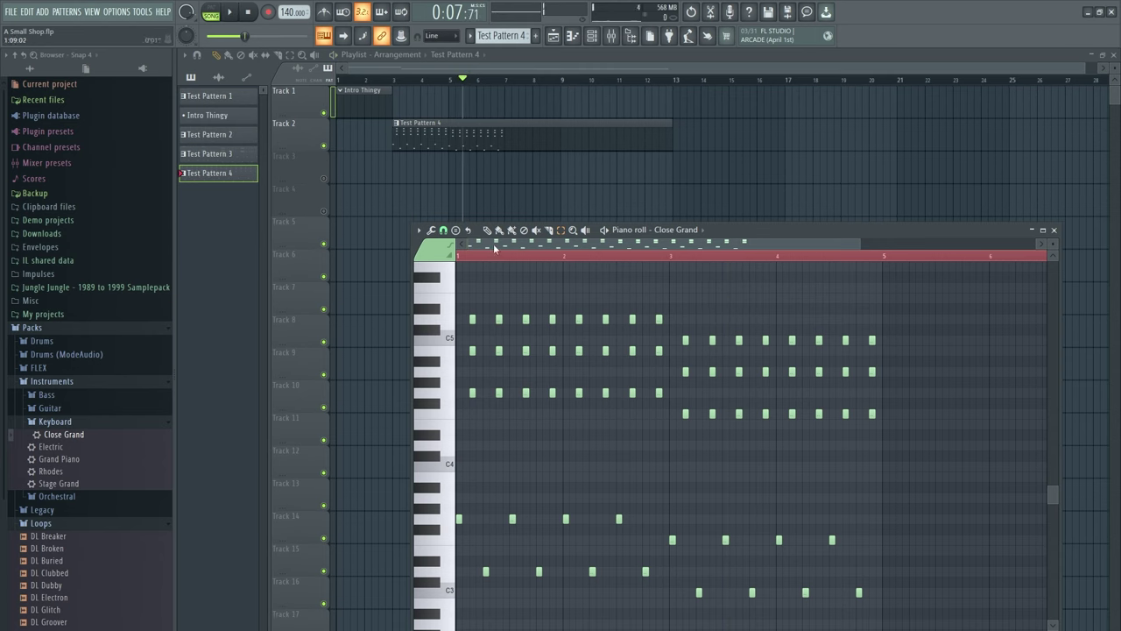
key(space)
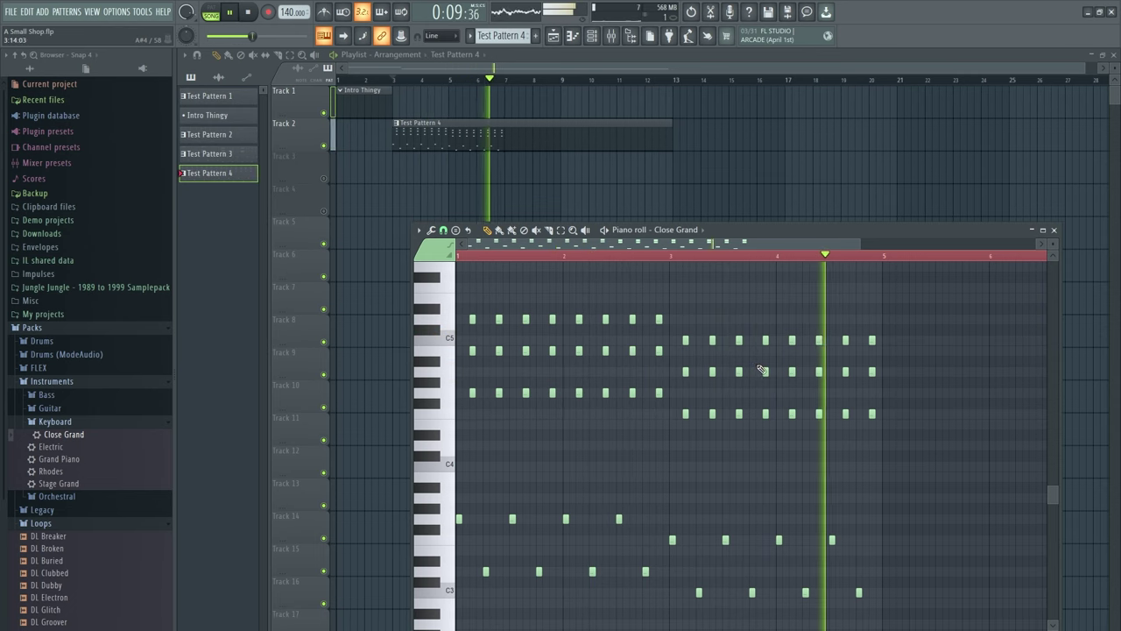
key(space)
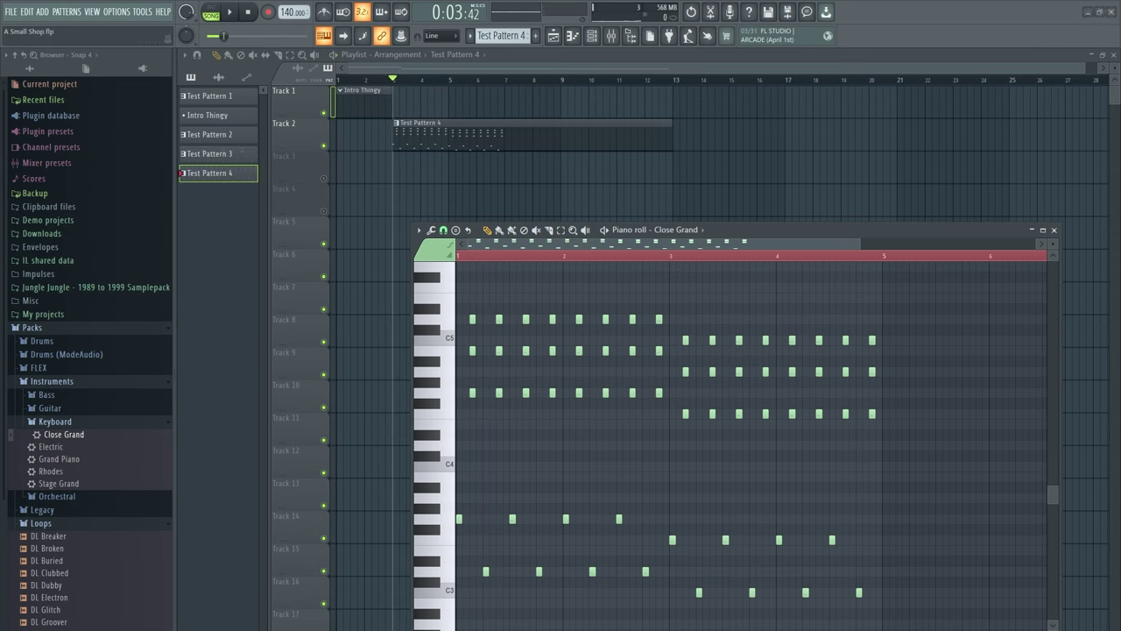
key(space)
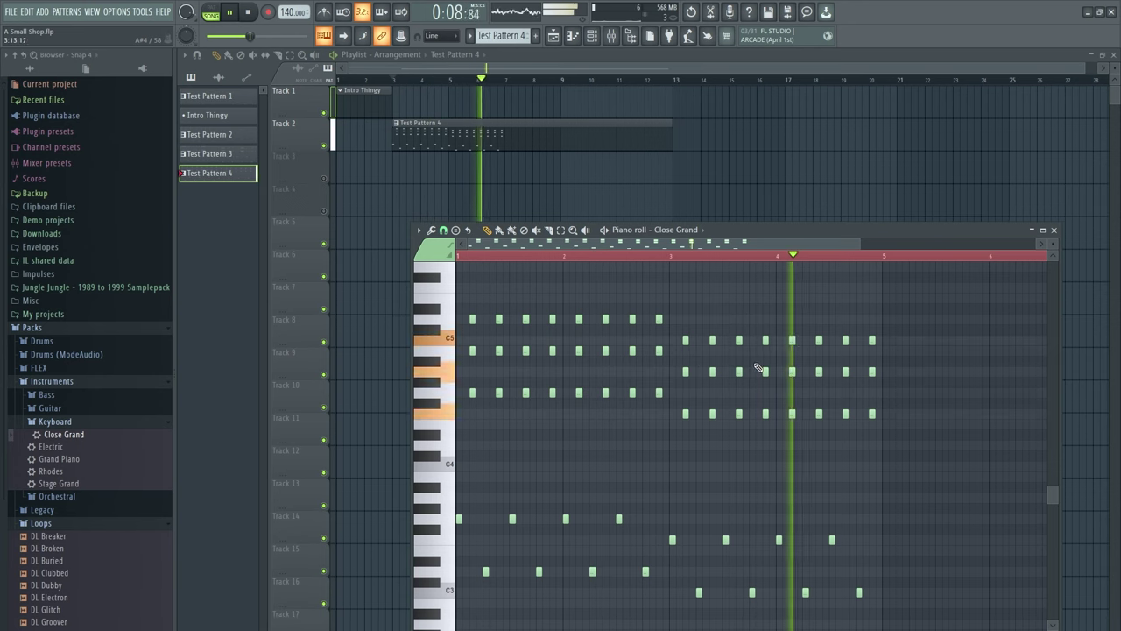
key(space)
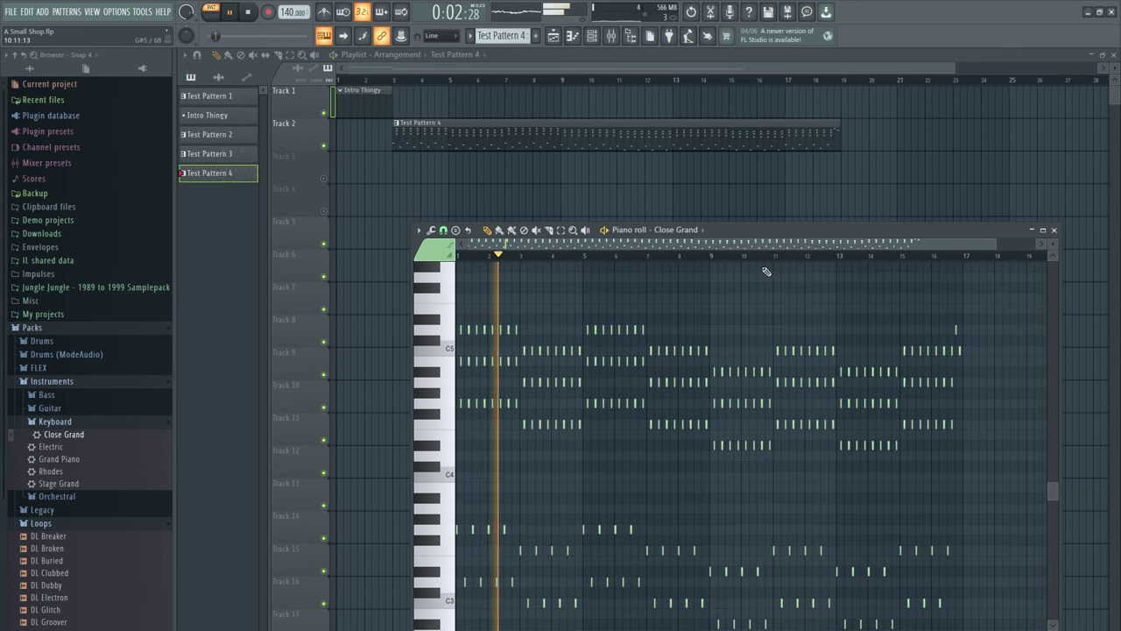
Move the Close Grand piano roll window up over the playlist so the full range of Test Pattern 4's notes fits
drag(741, 228, 668, 146)
scroll(755, 342, up, 2)
scroll(756, 342, down, 2)
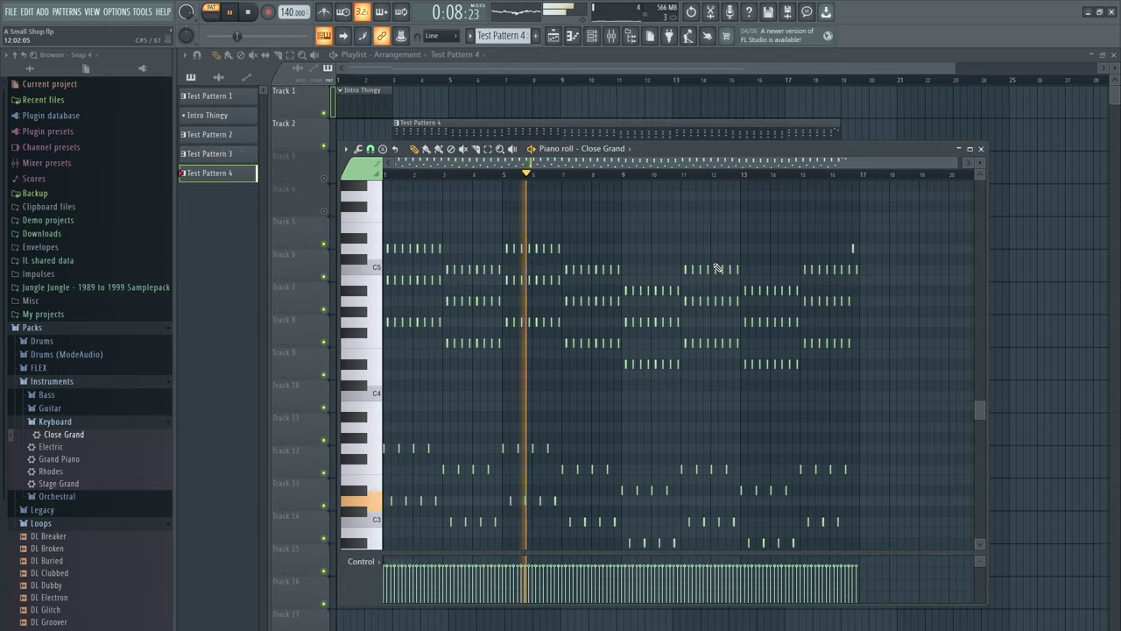
Play the song from just after bar 2 and open the Test Pattern 4 clip in the piano roll
click(373, 82)
key(space)
double_click(438, 141)
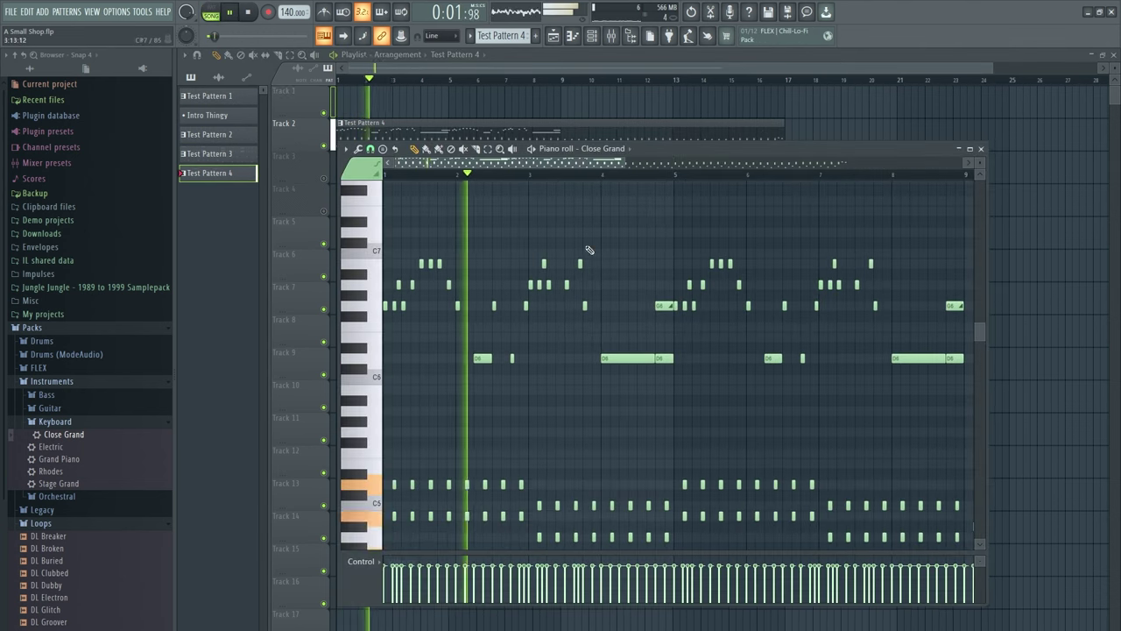
Examine how the A Small Shop clips are laid out across the whole arrangement during playback
scroll(902, 355, down, 3)
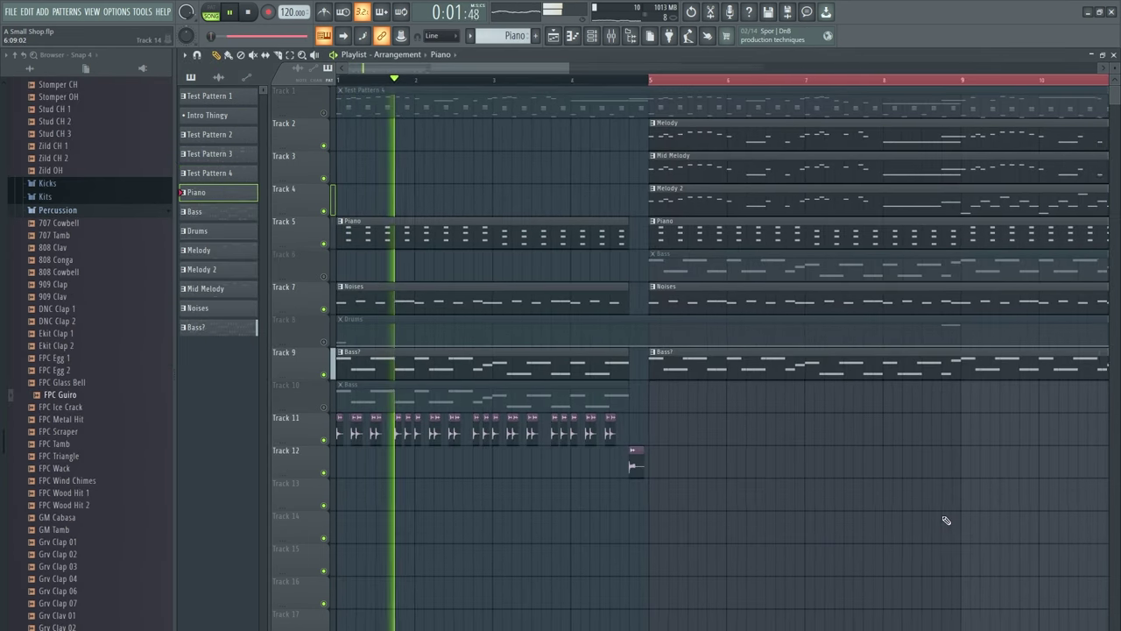
scroll(946, 520, down, 3)
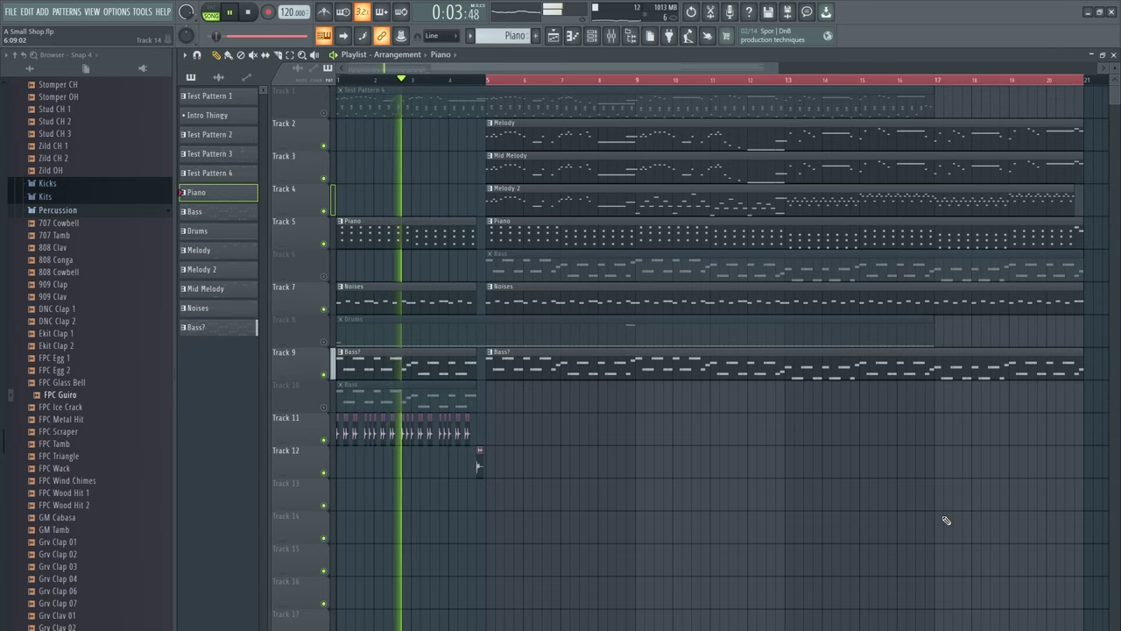
scroll(946, 520, down, 1)
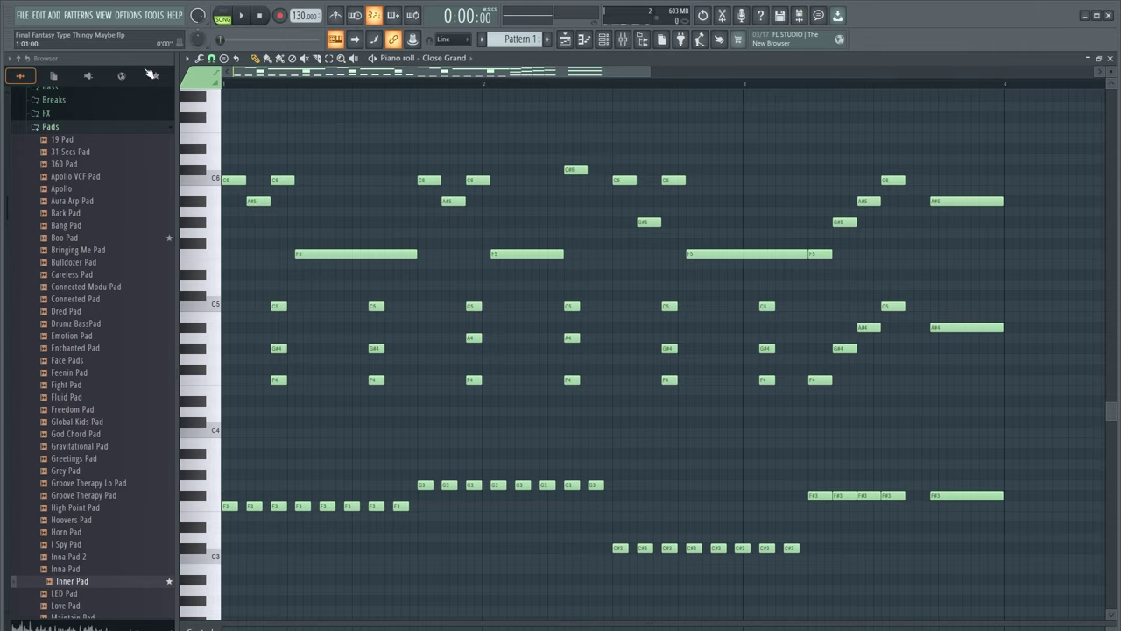
Play Pattern 1 of the Final Fantasy Type Thingy Maybe project in the piano roll
key(space)
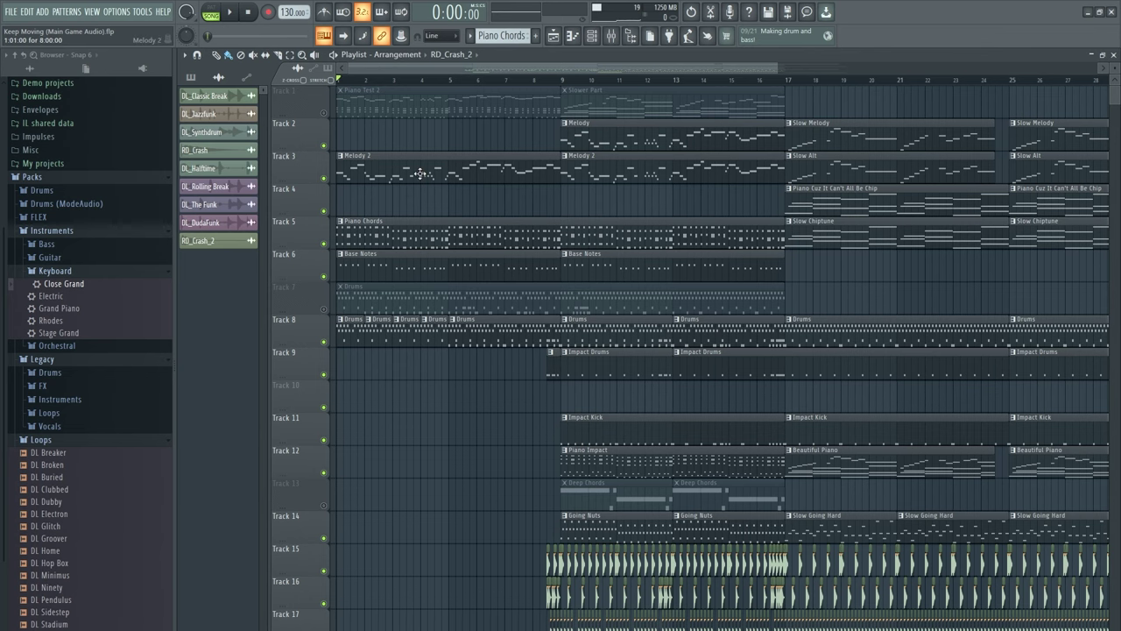
Open the first Melody 2 clip on Track 3 of the Keep Moving project in the piano roll at its beginning
double_click(393, 164)
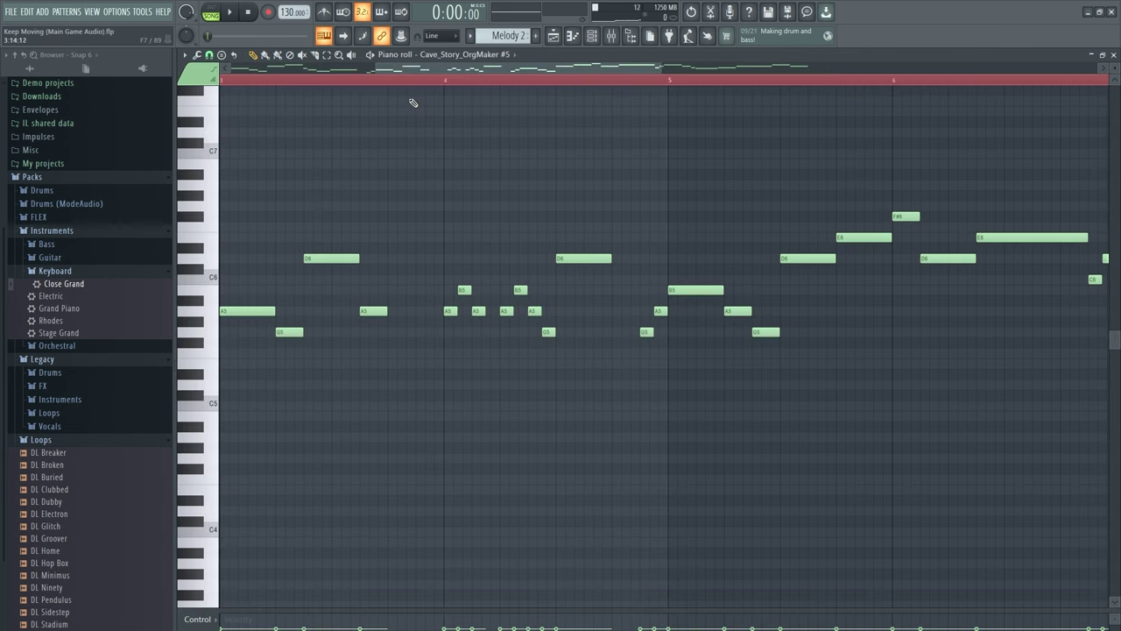
scroll(425, 96, left, 5)
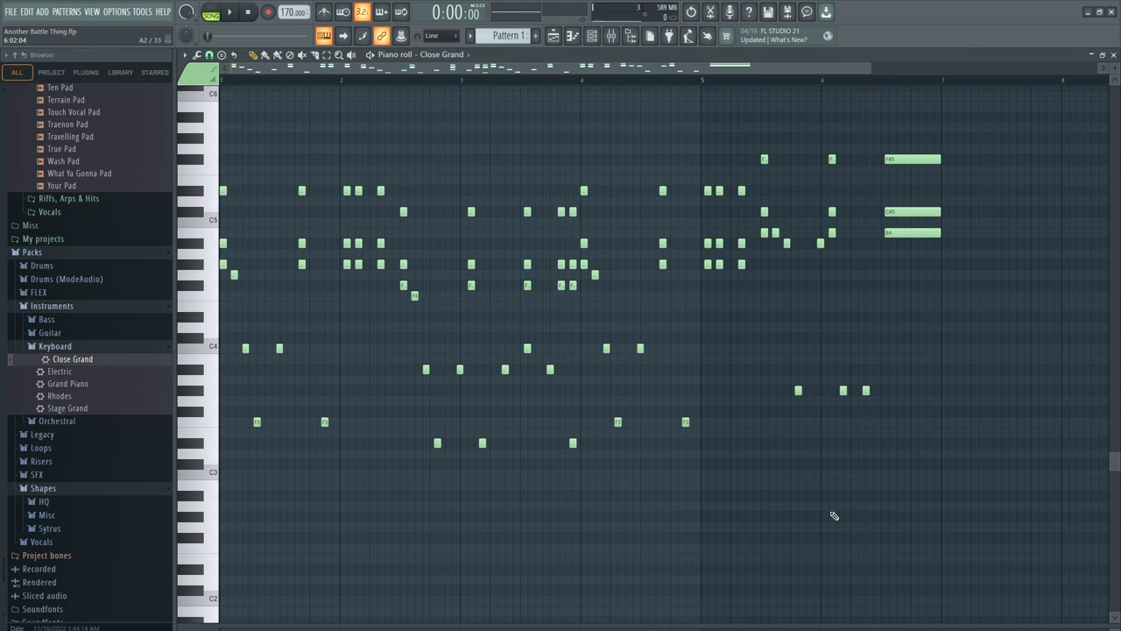
Play the Close Grand notes of Pattern 1 in Another Battle Thing and in Final Fantasy Type Thingy Maybe
key(space)
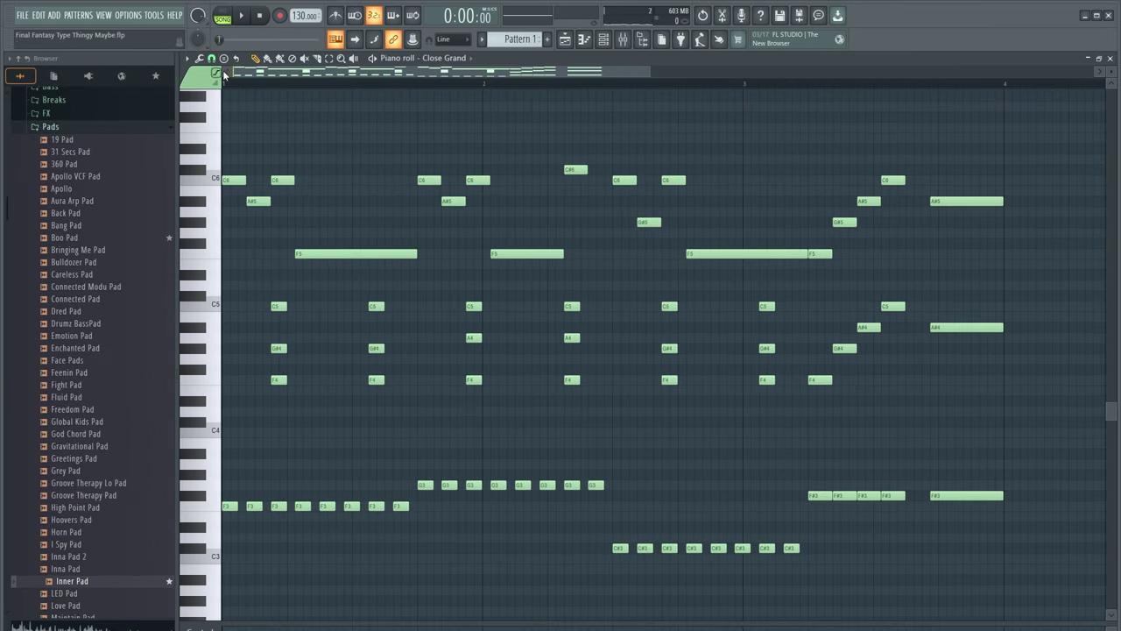
key(space)
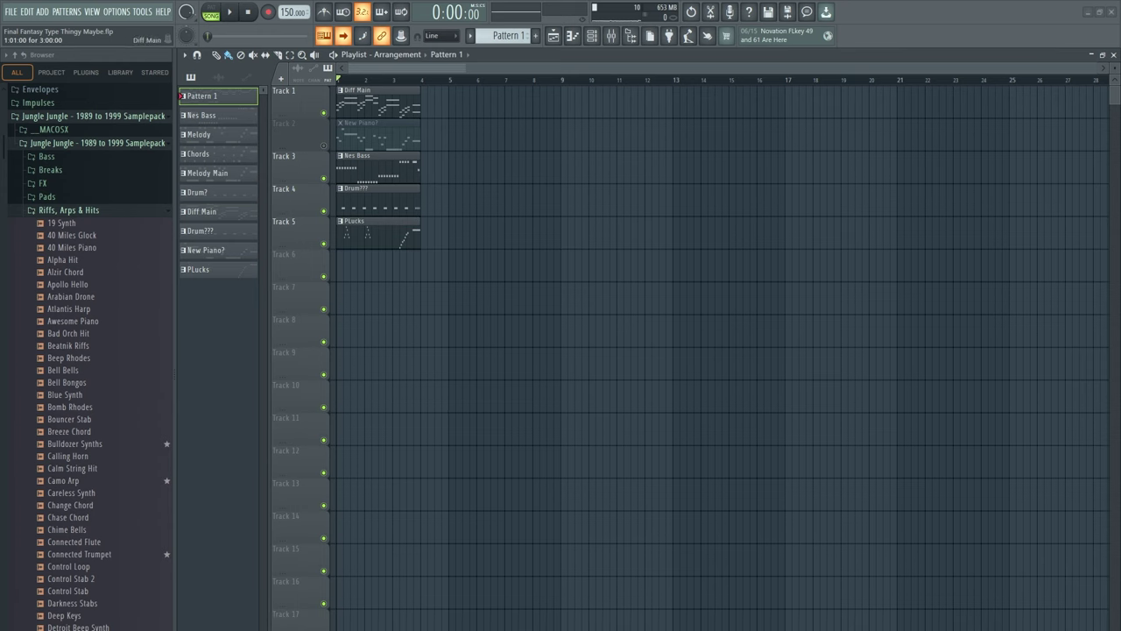
Play the five-track Final Fantasy Type Thingy Maybe arrangement, stop it, and restart it from the beginning
key(space)
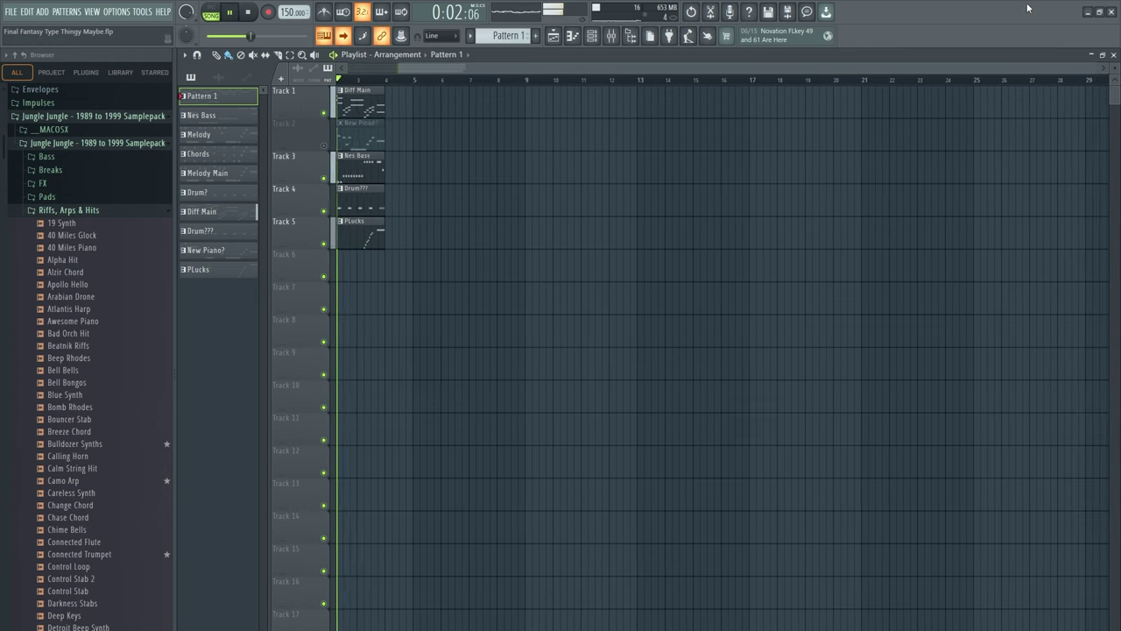
scroll(711, 213, up, 4)
key(space)
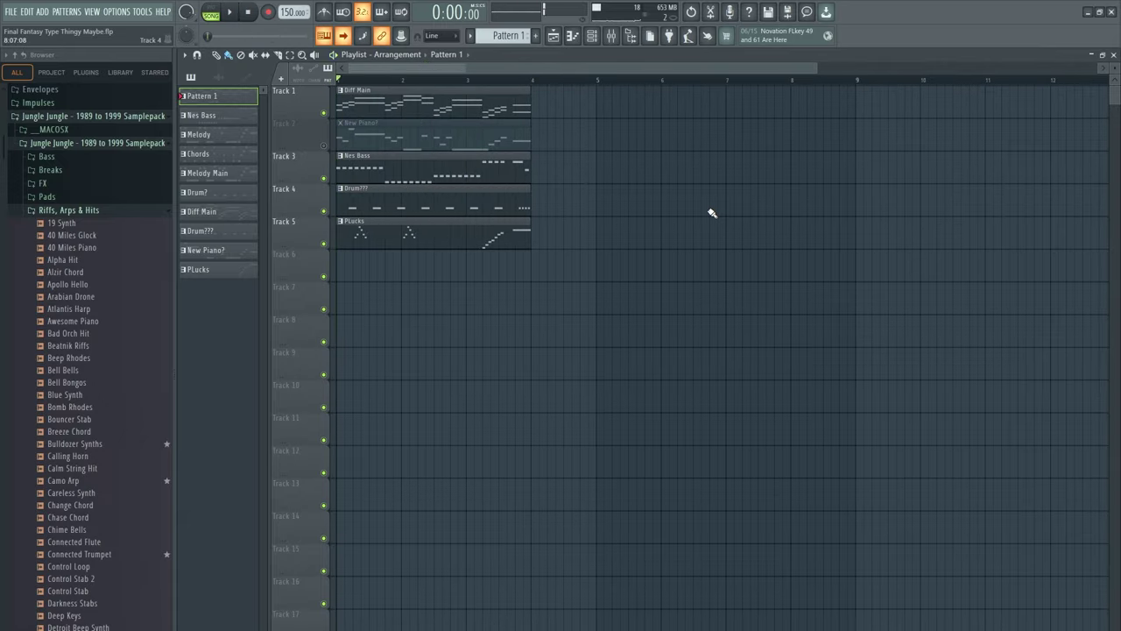
scroll(706, 205, down, 5)
scroll(706, 205, up, 6)
key(space)
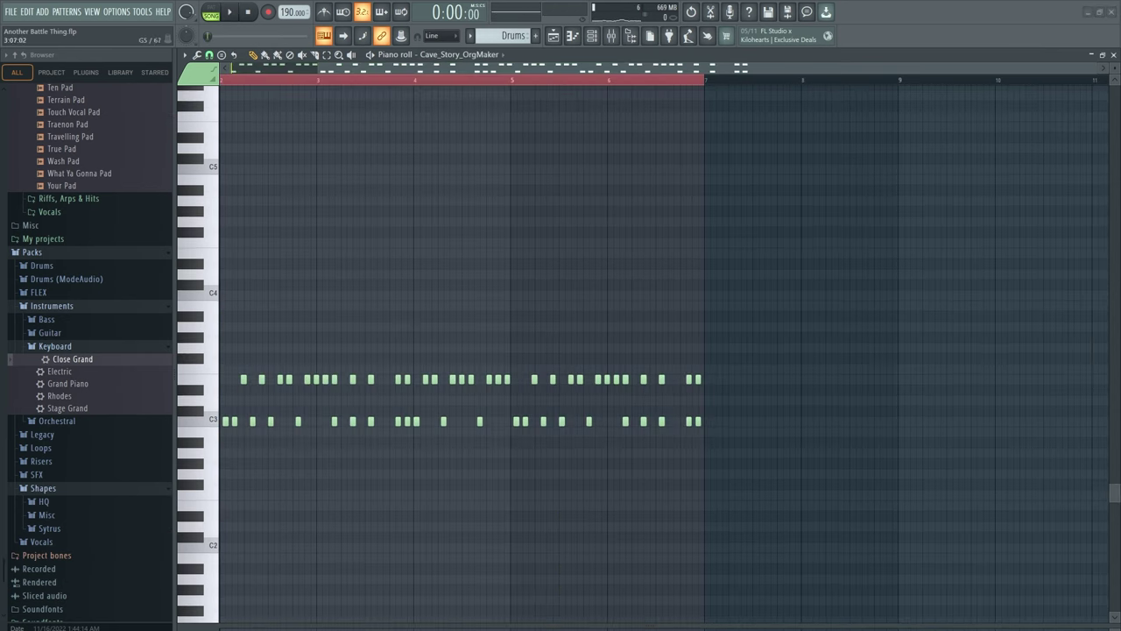
Review the start of the Drums pattern in Another Battle Thing and play back its Pattern 1 and Nes Bass parts
drag(353, 68, 102, 70)
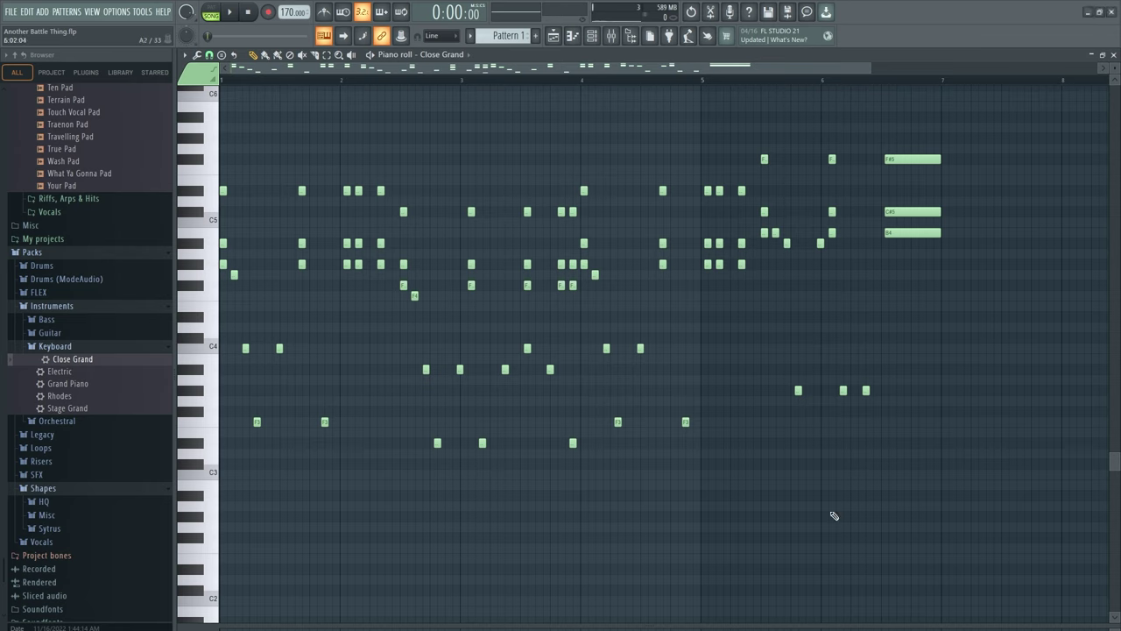
key(space)
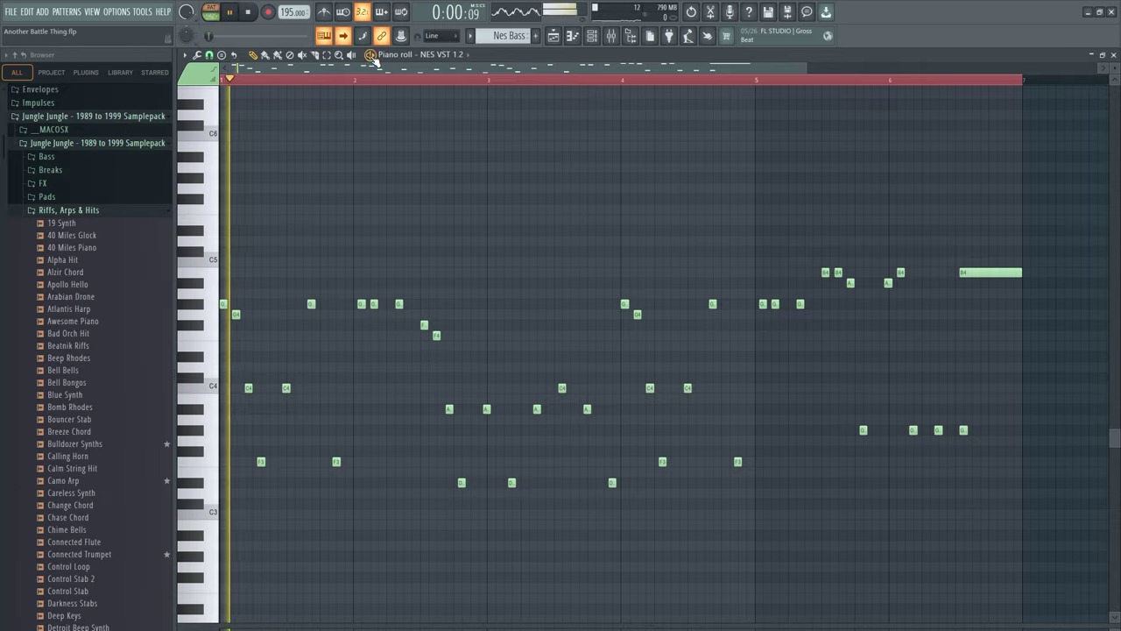
key(space)
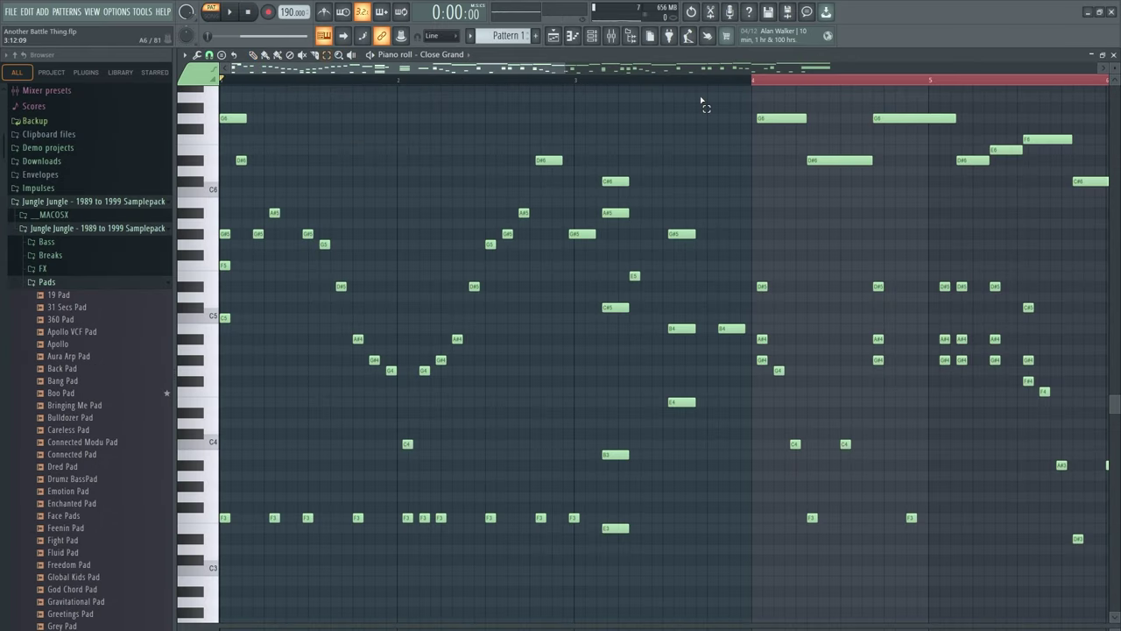
Select bars 1 to 3 of Pattern 1 in the piano roll and play that intro section
drag(753, 82, 267, 89)
key(space)
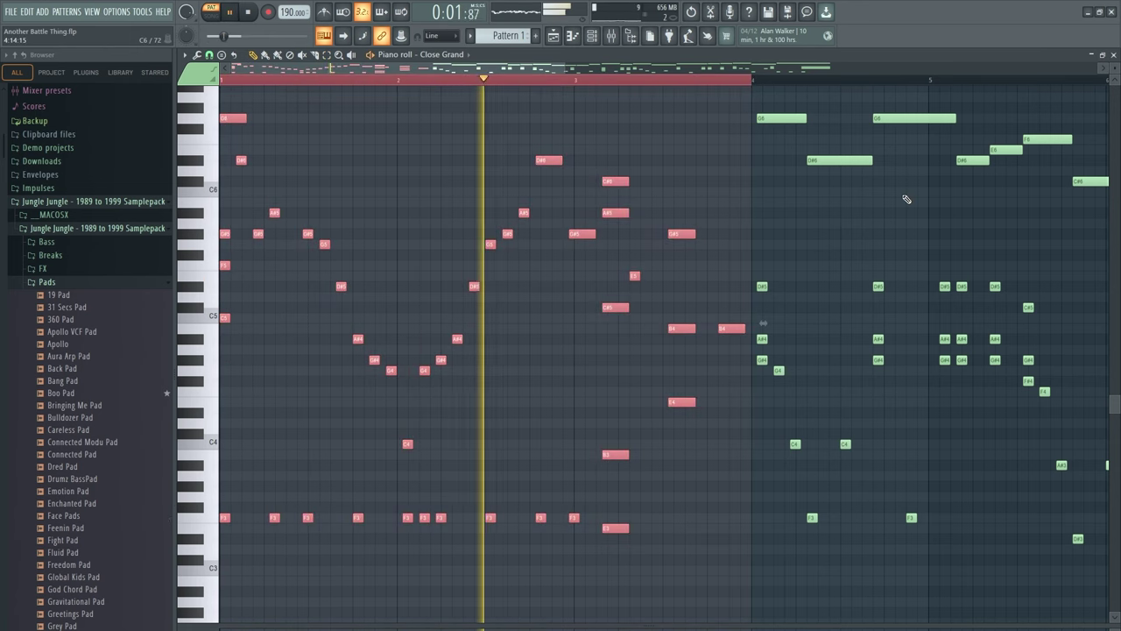
scroll(901, 211, up, 1)
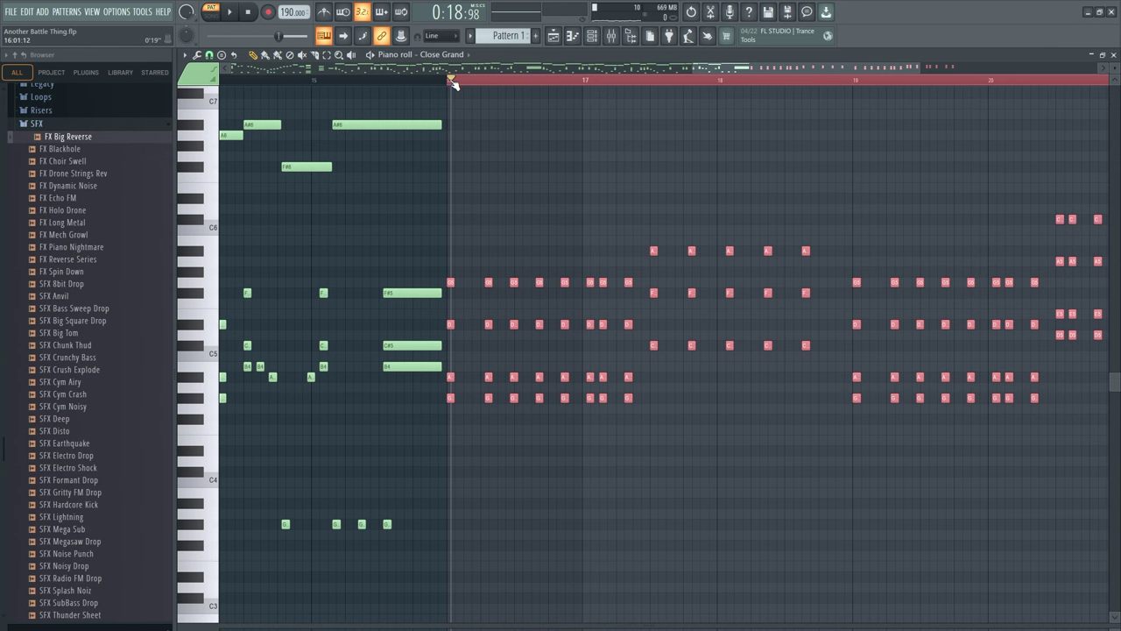
Examine the B-section chords and bass notes from bar 16 of Pattern 1 and play them through
scroll(763, 395, right, 3)
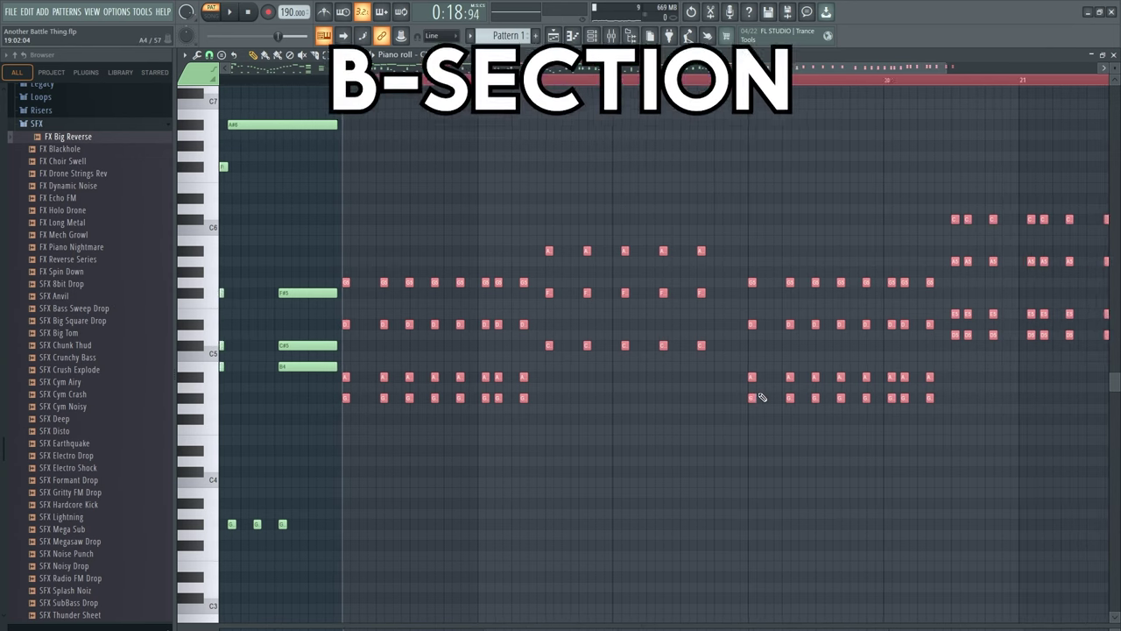
scroll(847, 418, down, 1)
scroll(857, 427, right, 1)
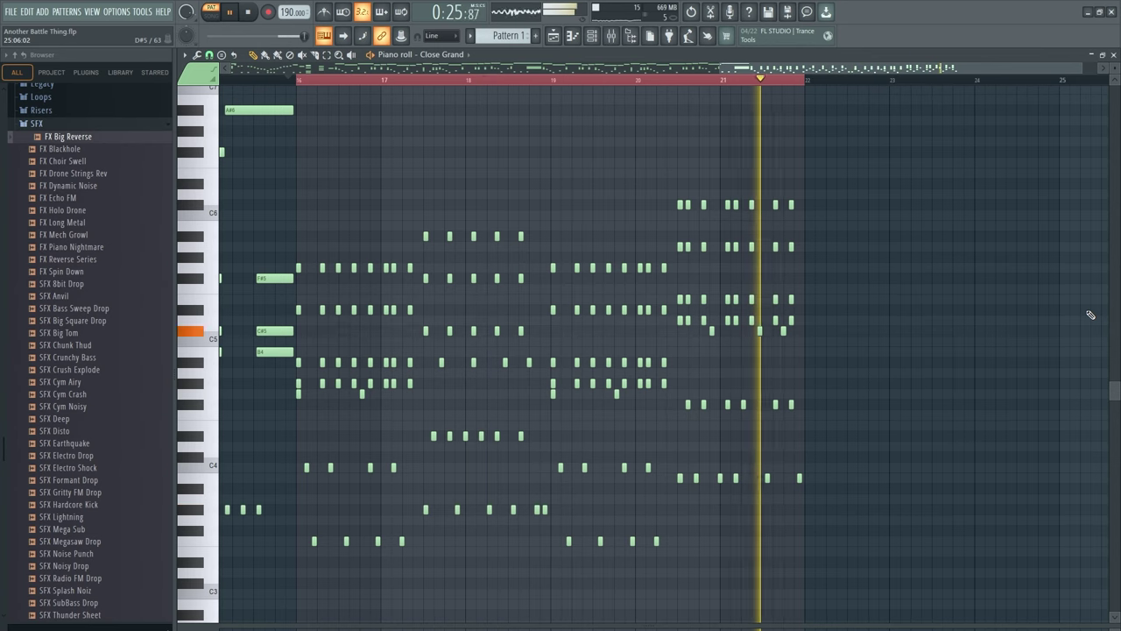
key(space)
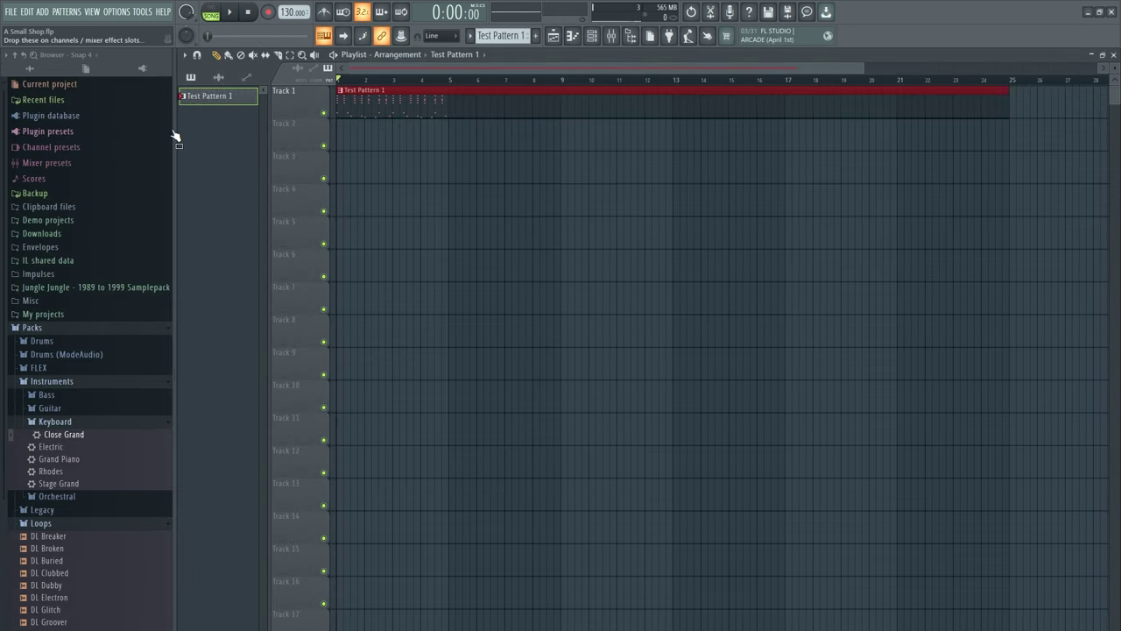
Open the Test Pattern 1 clip of A Small Shop in the piano roll and follow its notes during playback
double_click(401, 90)
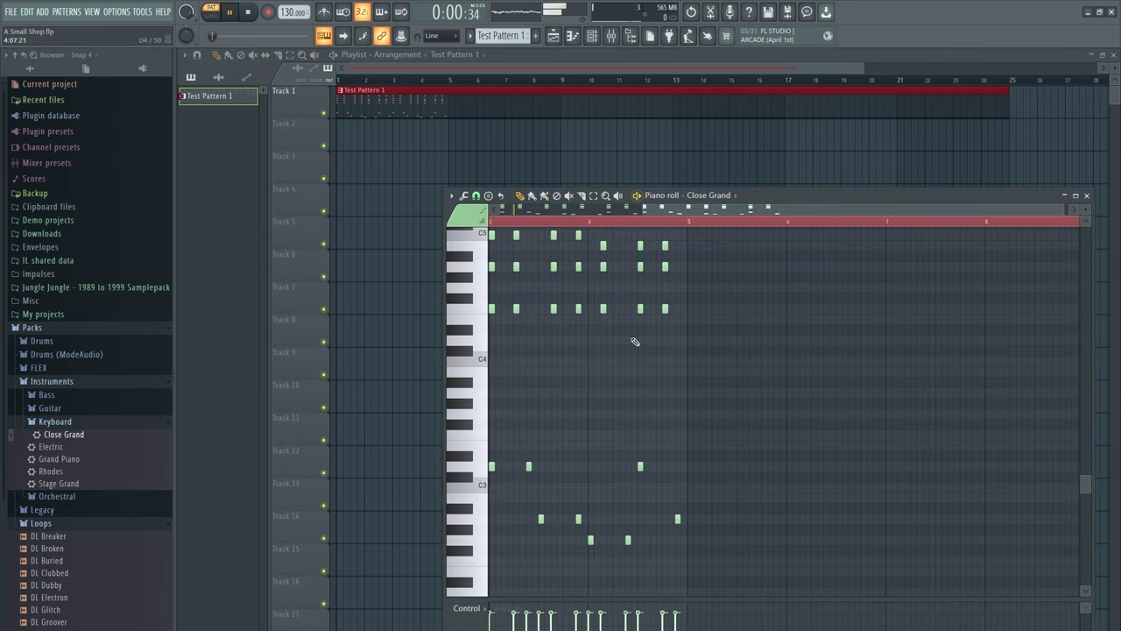
scroll(635, 342, up, 3)
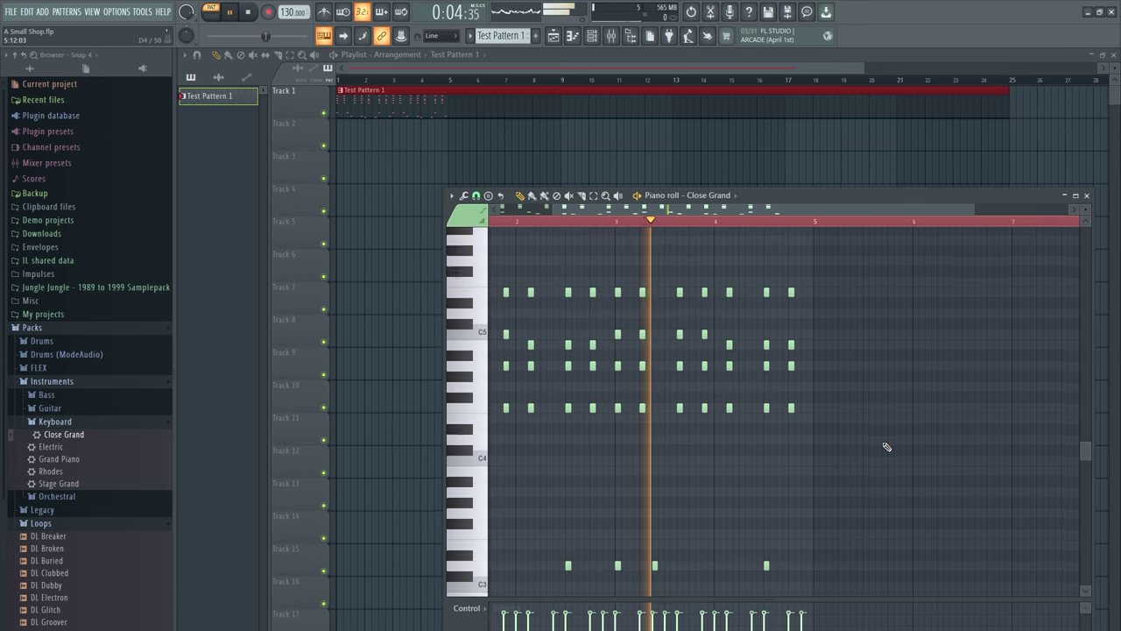
scroll(887, 446, down, 4)
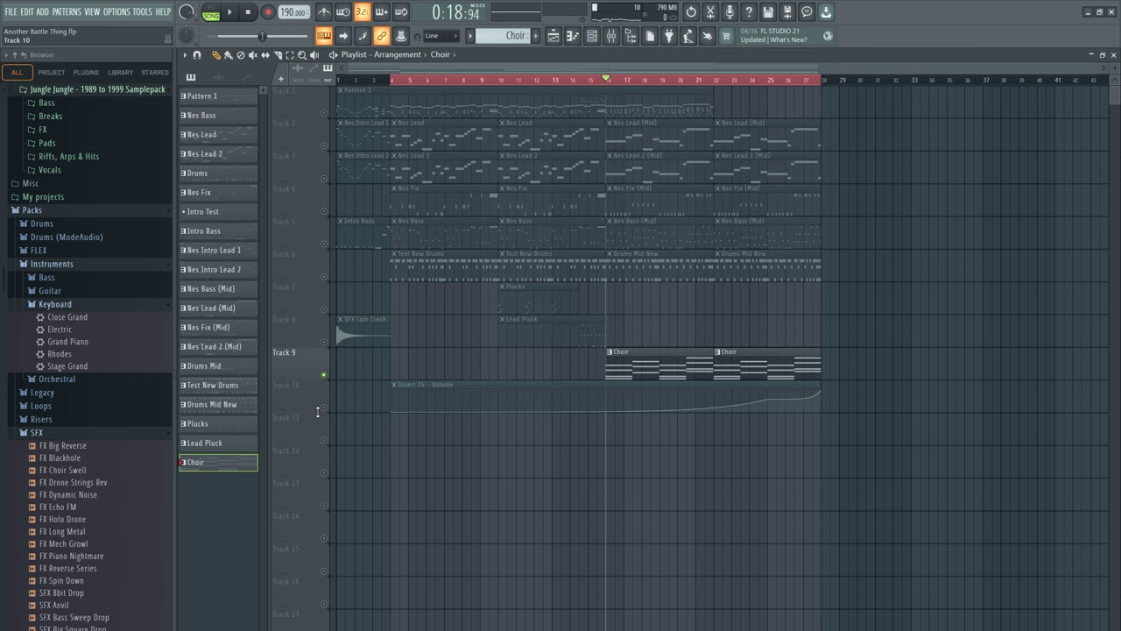
Unmute the Insert 14 volume automation on Track 10 and play the Choir section of Another Battle Thing
click(321, 409)
key(space)
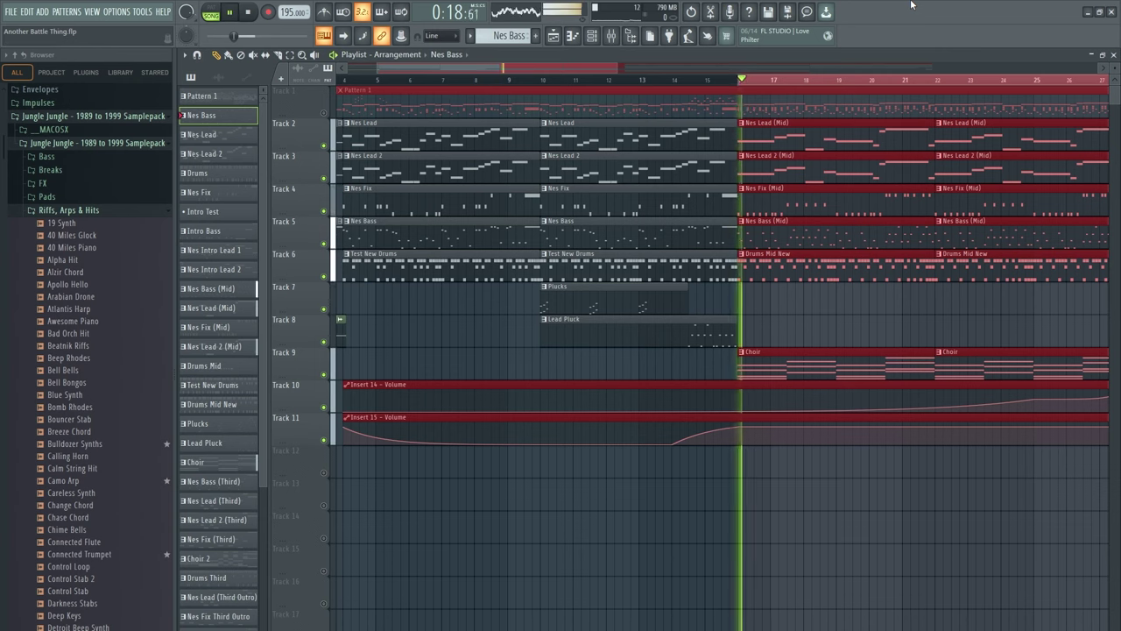
Play the arrangement's mid-section from bar 16 with its Choir clips, and follow the Pattern 1 notes up to bar 36
drag(553, 69, 563, 70)
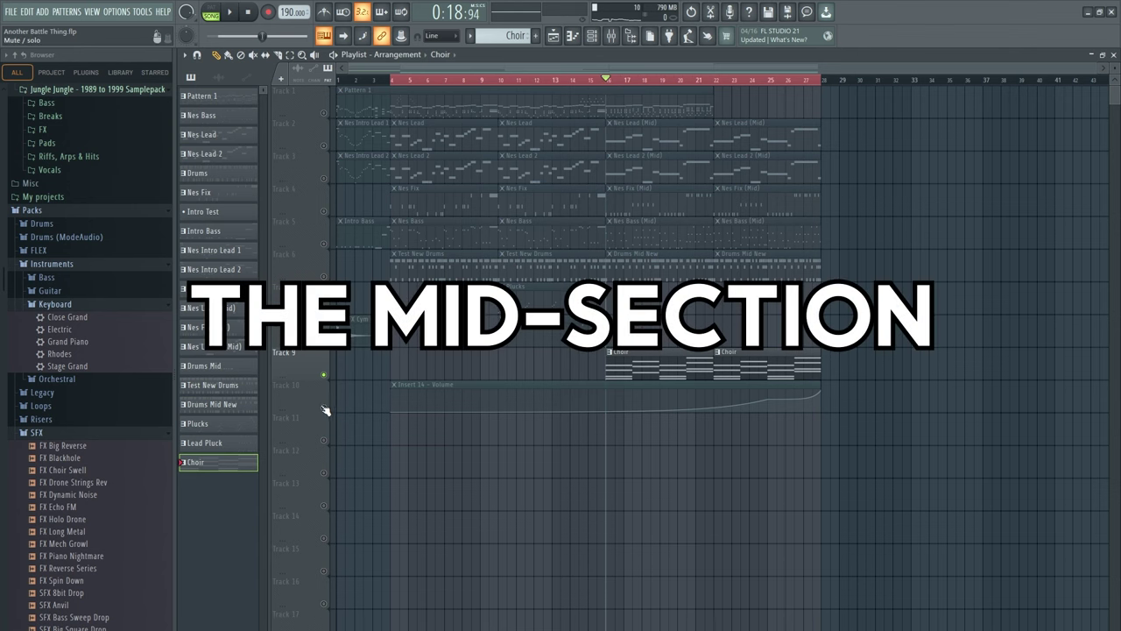
key(space)
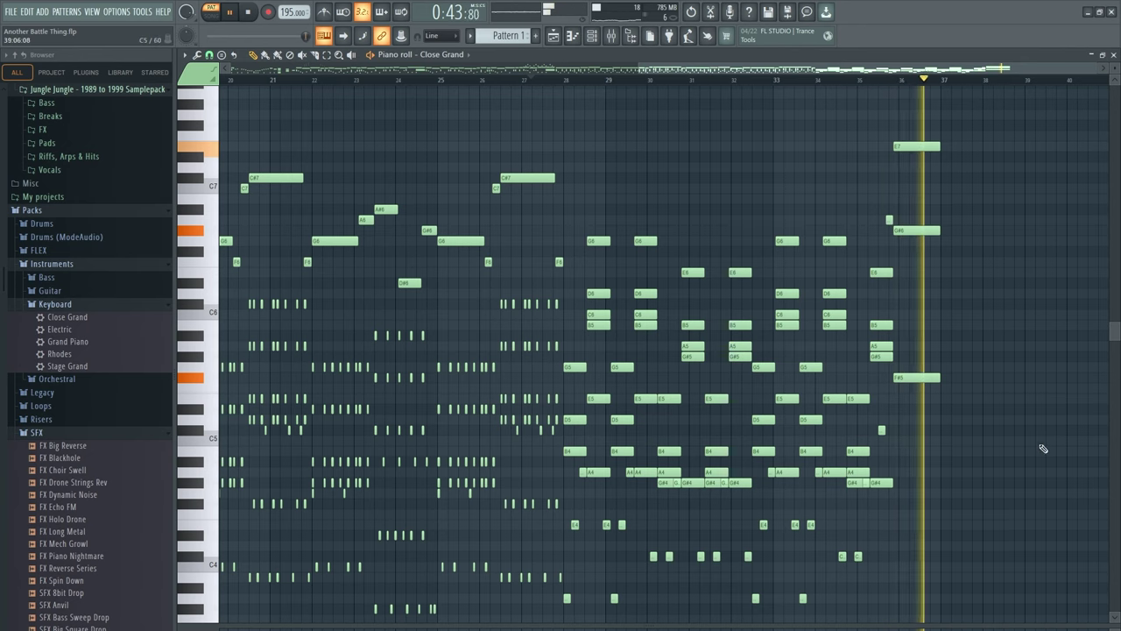
key(space)
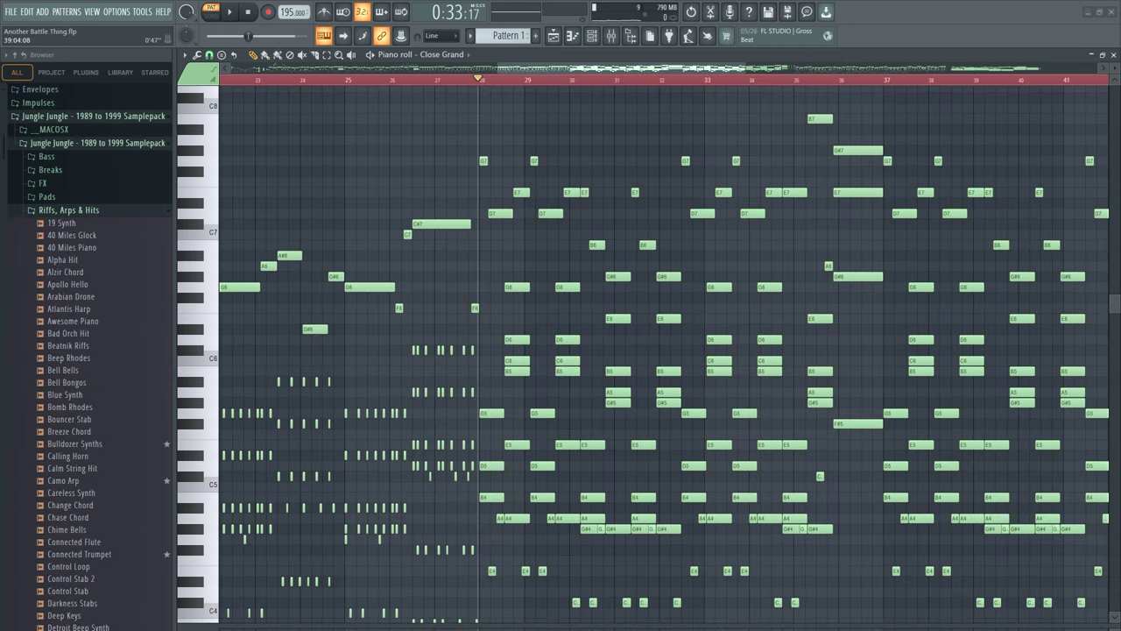
Play Pattern 1 from bar 28 in the piano roll and follow its chords and melody to bar 44
scroll(950, 354, down, 3)
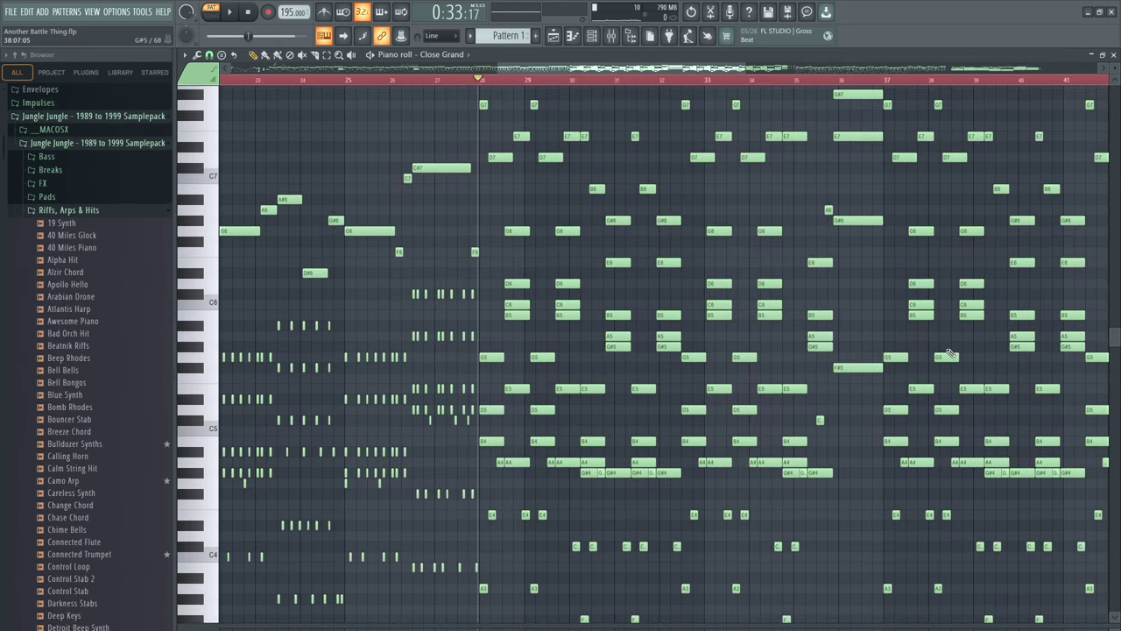
scroll(849, 573, up, 1)
key(space)
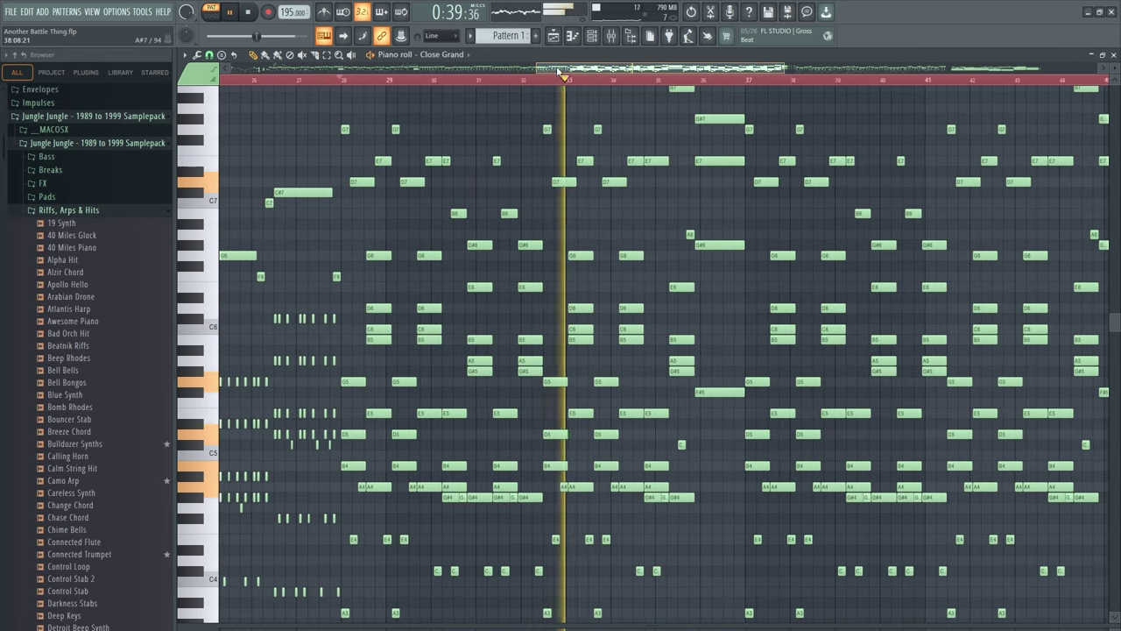
drag(558, 69, 573, 68)
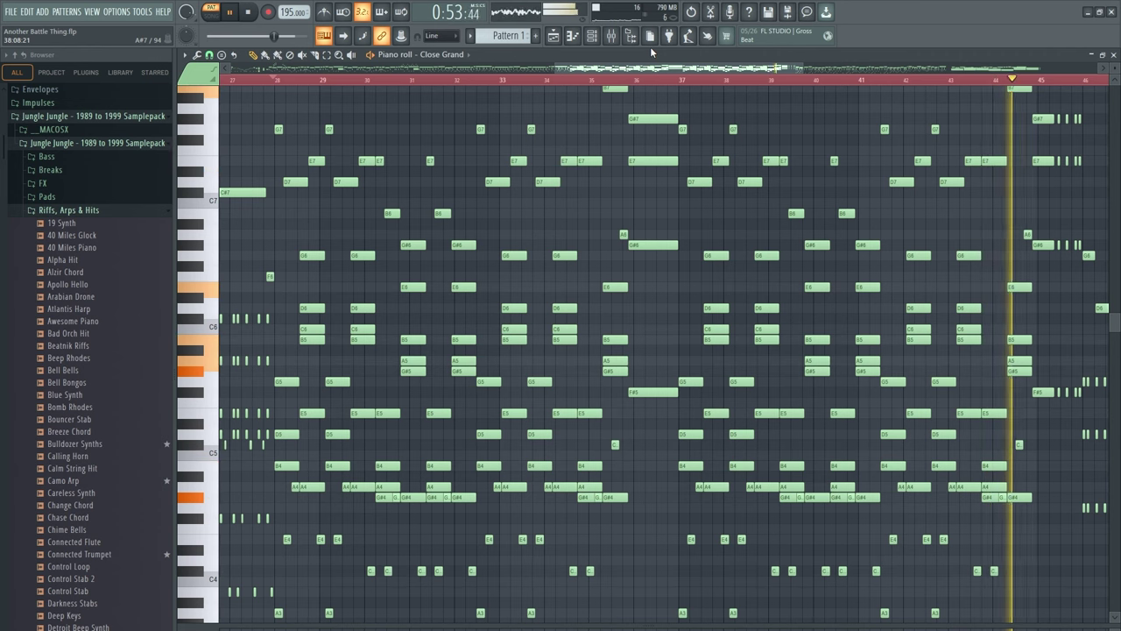
key(space)
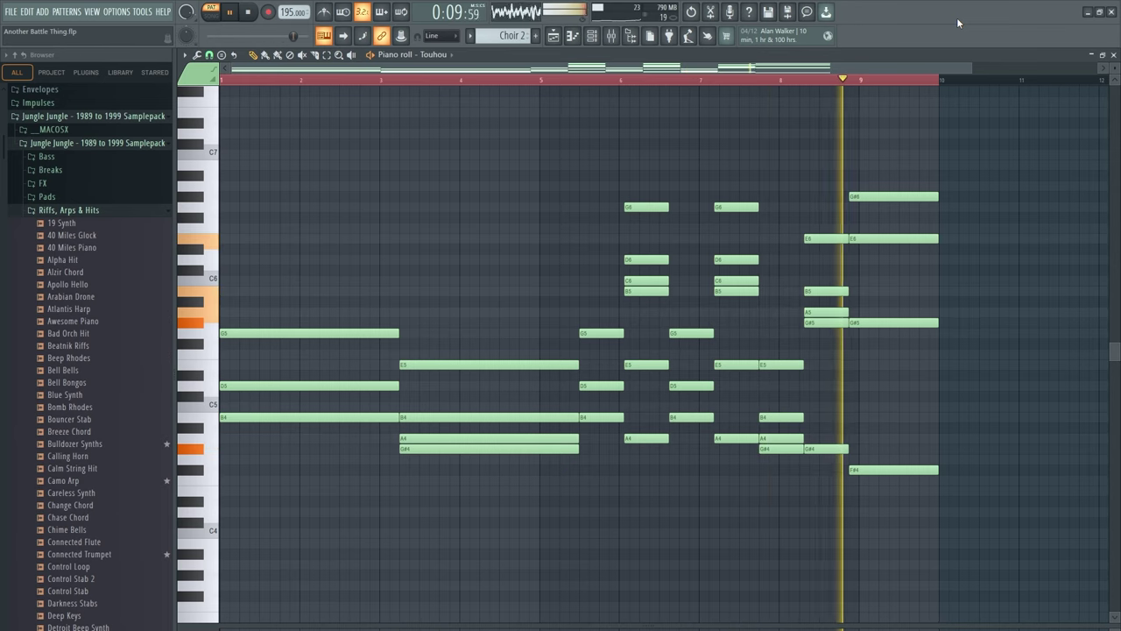
Play the Choir 2 pattern through bar 9 and the arrangement's third section from bar 28 to bar 45
key(space)
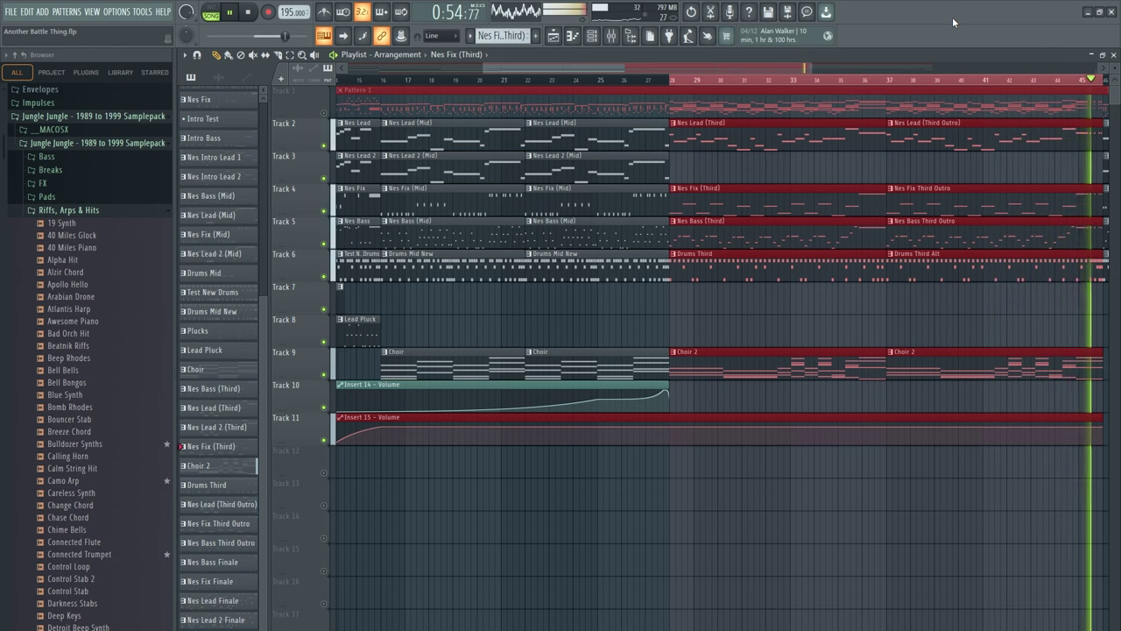
key(space)
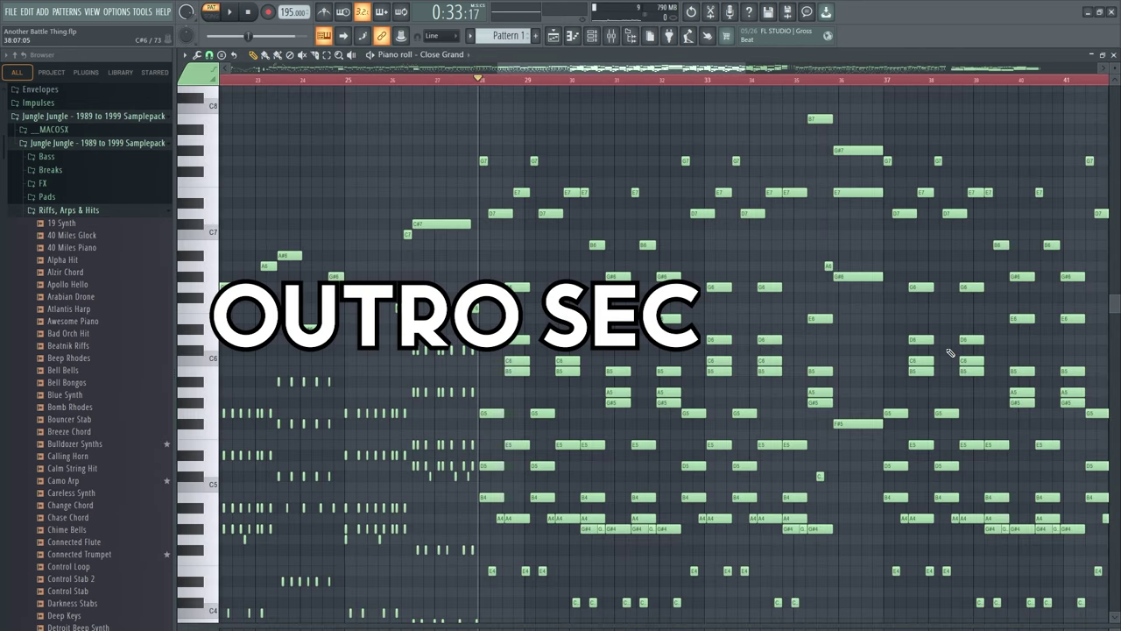
Replay the Pattern 1 section starting at bar 28 and follow its notes along the piano roll
scroll(950, 352, down, 2)
scroll(876, 526, up, 1)
key(space)
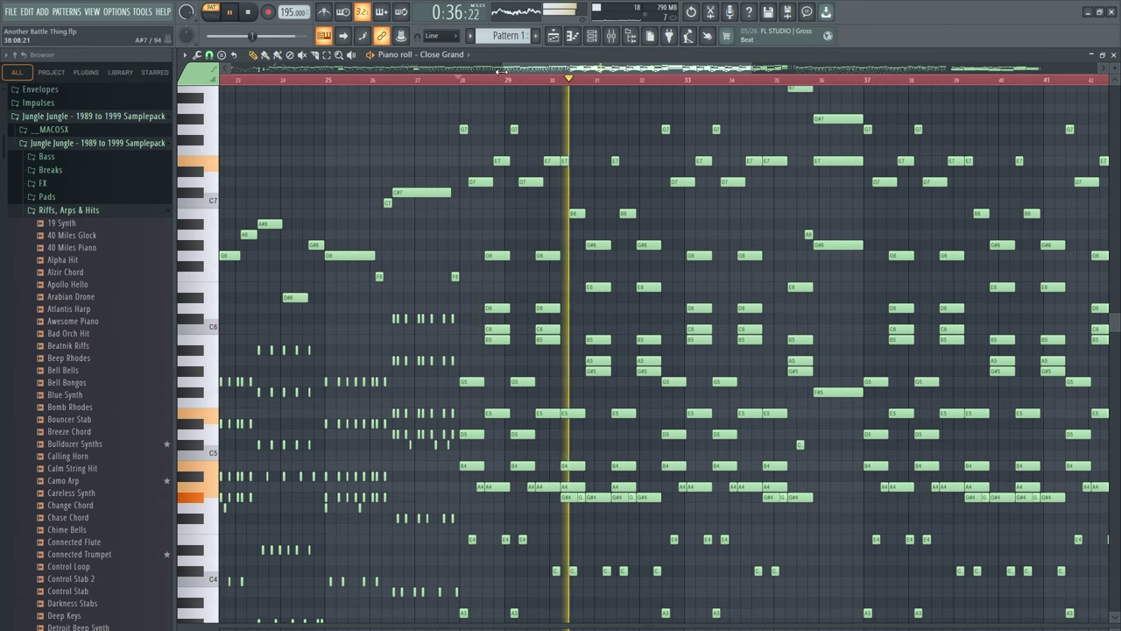
drag(524, 70, 573, 70)
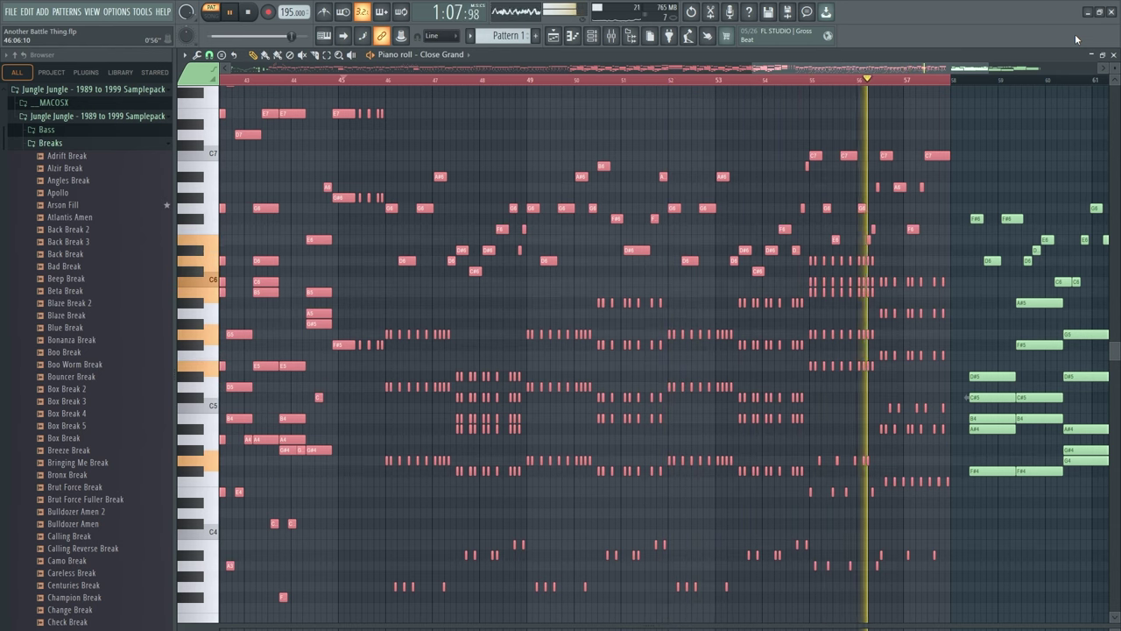
Examine the selected repeated chords of Pattern 1 from bar 46 to bar 57 in the piano roll
key(space)
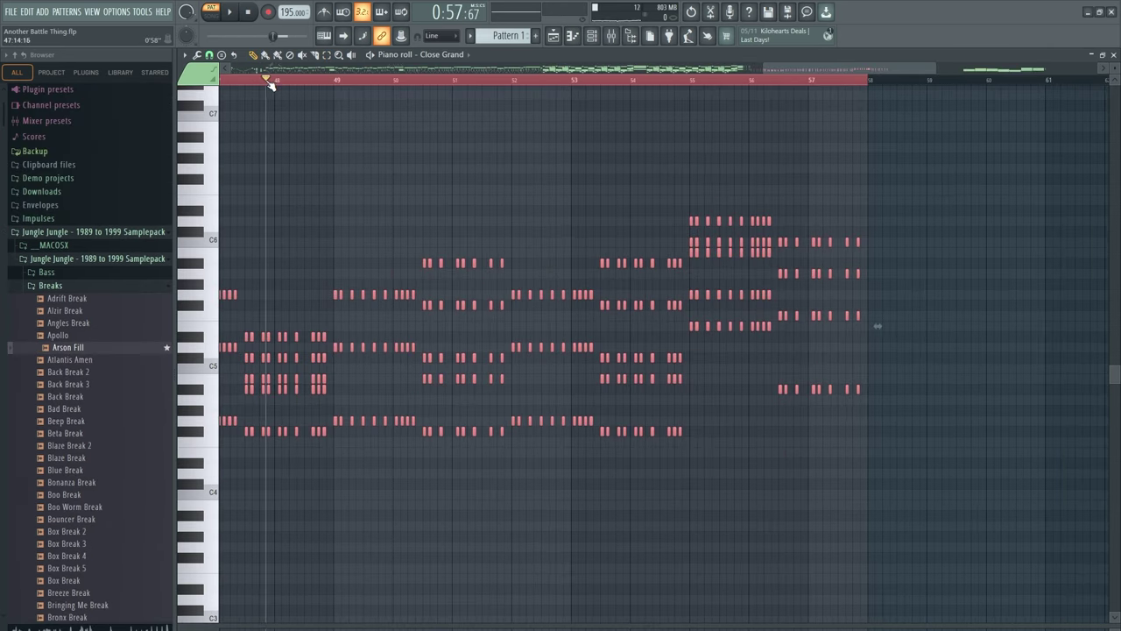
scroll(273, 86, left, 3)
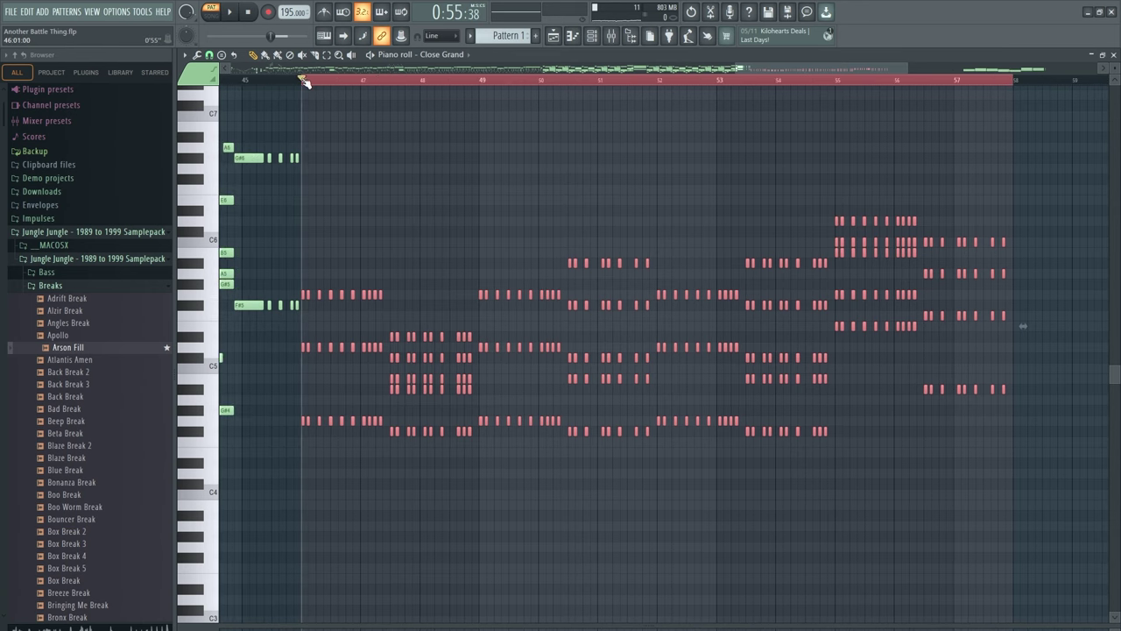